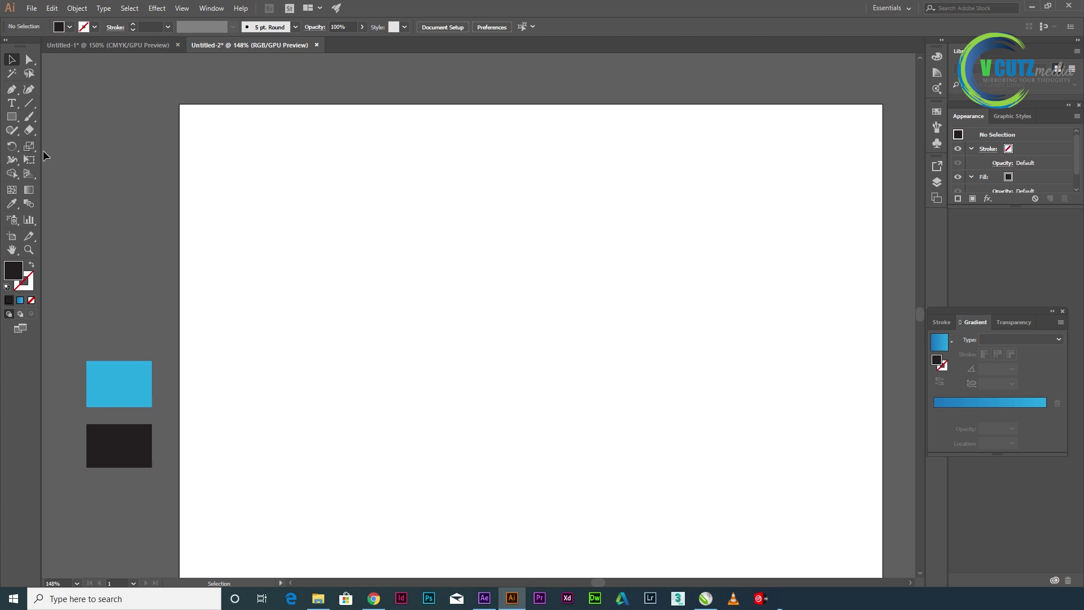
Step: Switch to the Rectangle tool with the M shortcut
key(m)
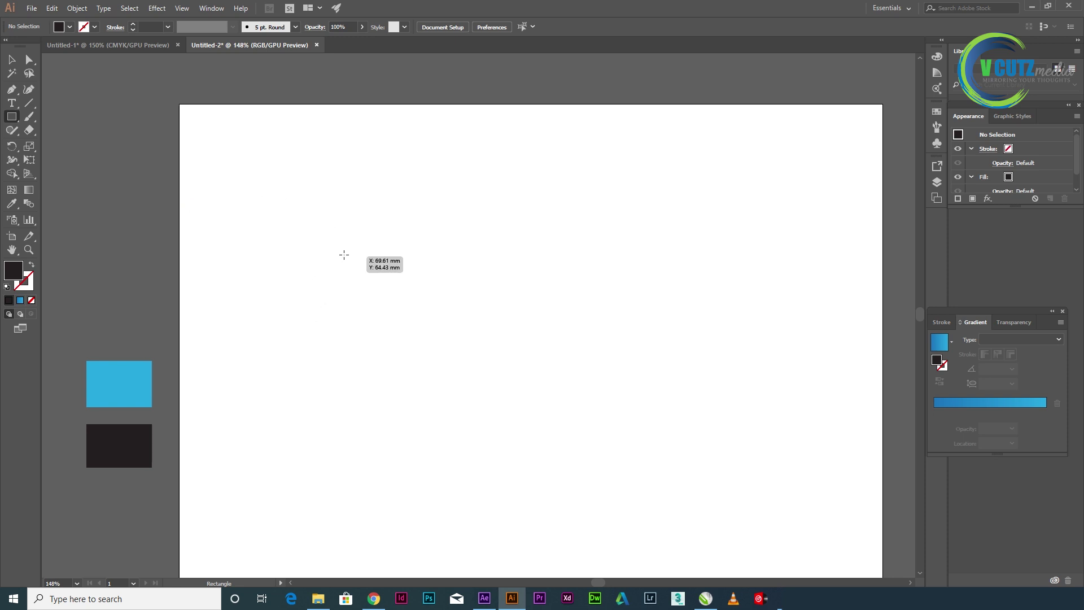
Step: Draw a large square and drag its live-corner widget inward to round the corners
mouse_move(338, 241)
mouse_down()
mouse_move(610, 407)
mouse_move(563, 343)
mouse_up()
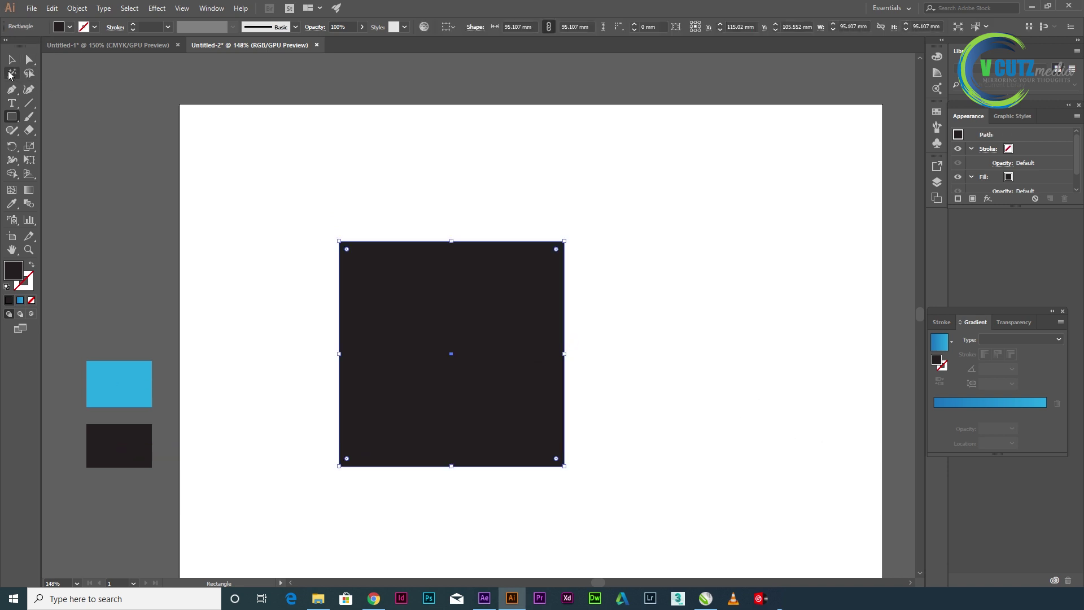
click(12, 59)
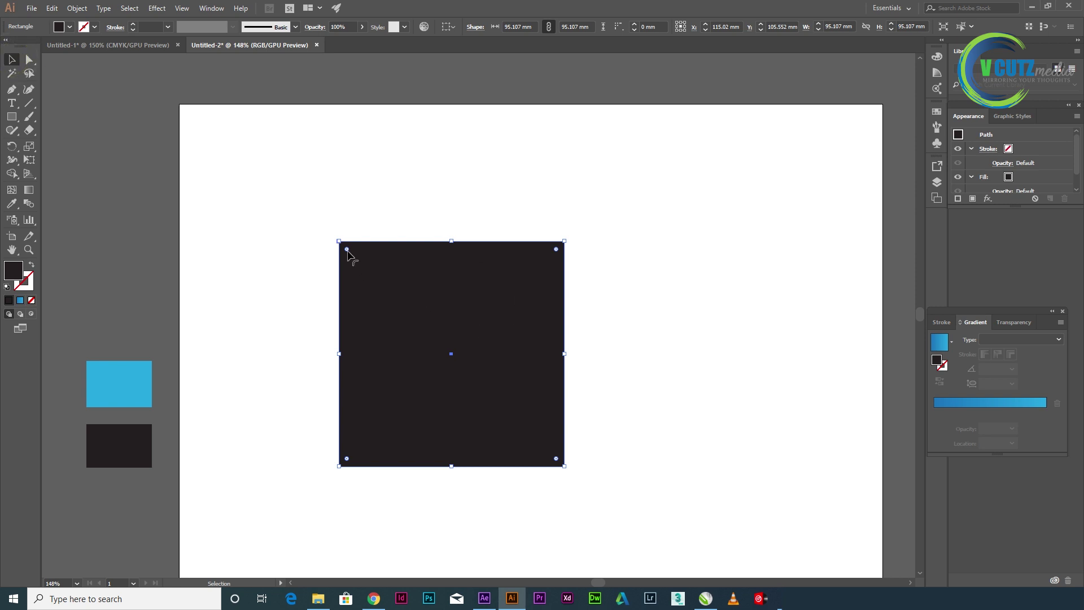
drag(347, 249, 371, 273)
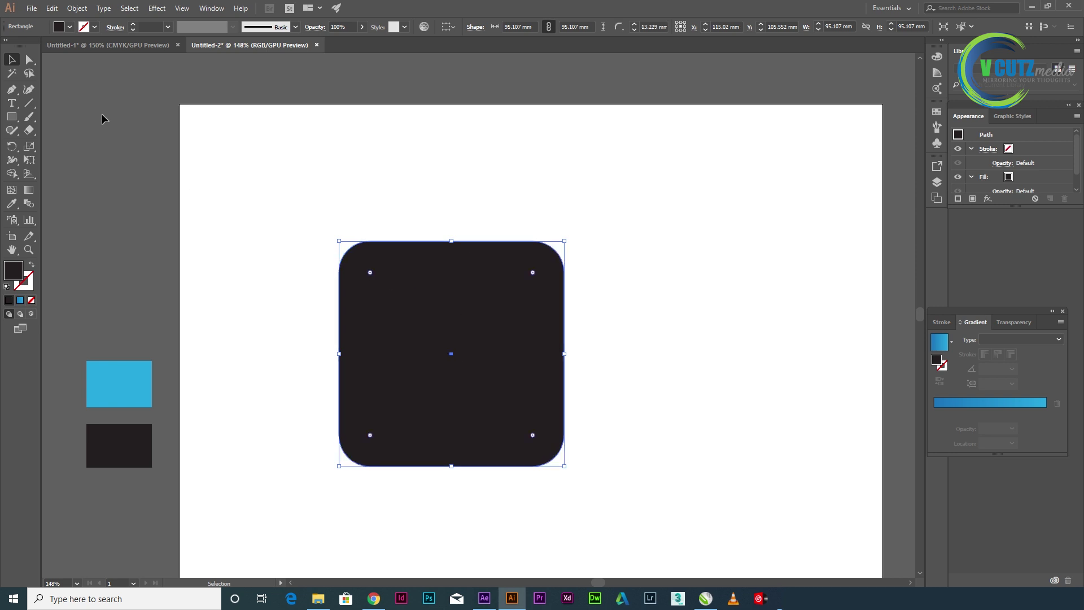
click(354, 158)
click(10, 117)
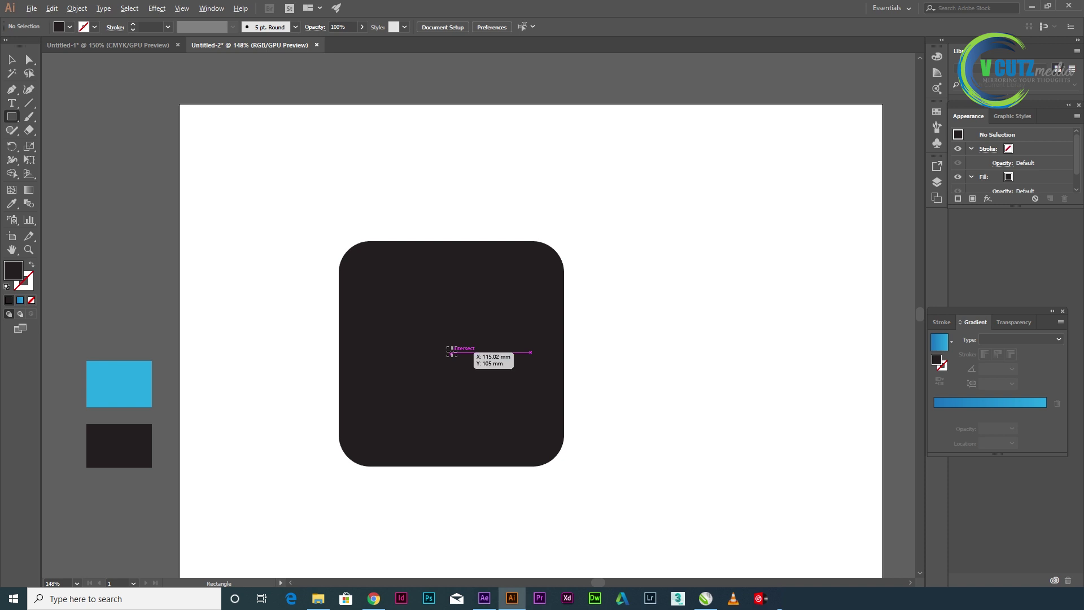
Step: Draw a small centred square filled crimson, then select the large rounded square
drag(451, 351, 467, 369)
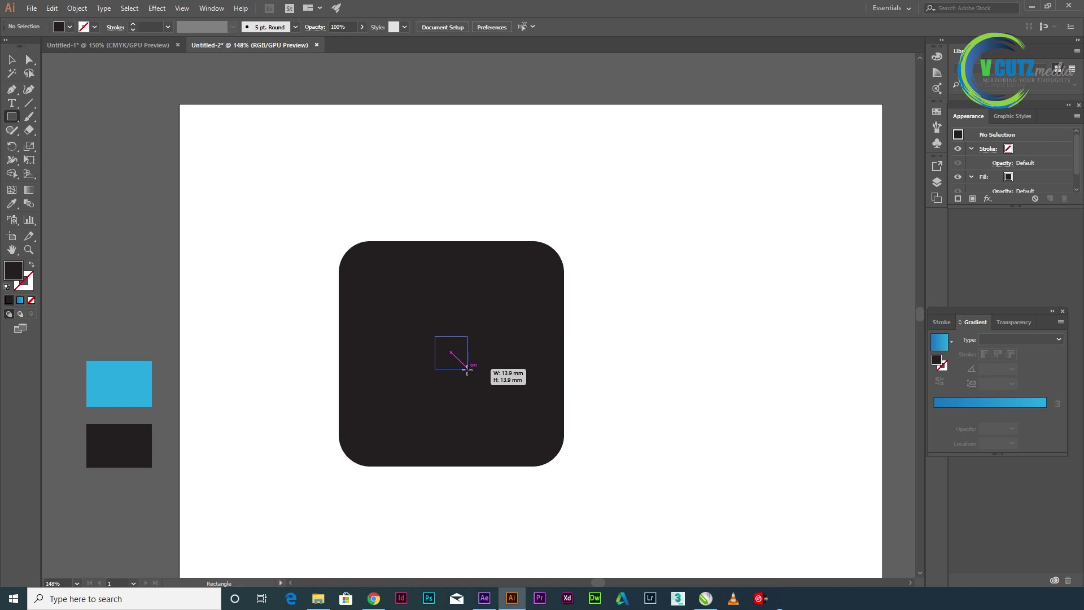
drag(466, 370, 468, 369)
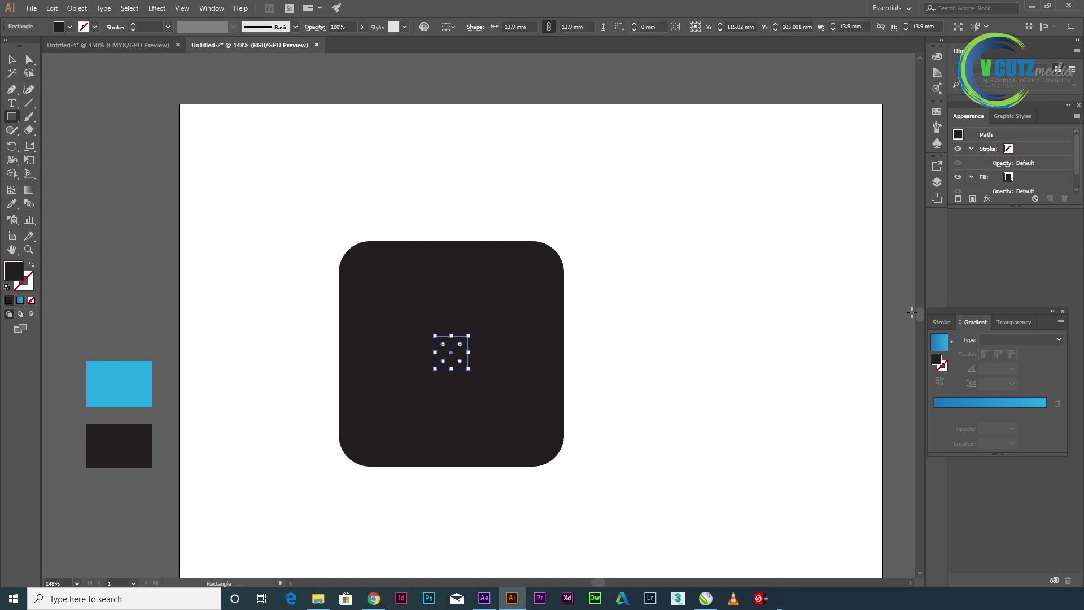
double_click(13, 270)
click(708, 219)
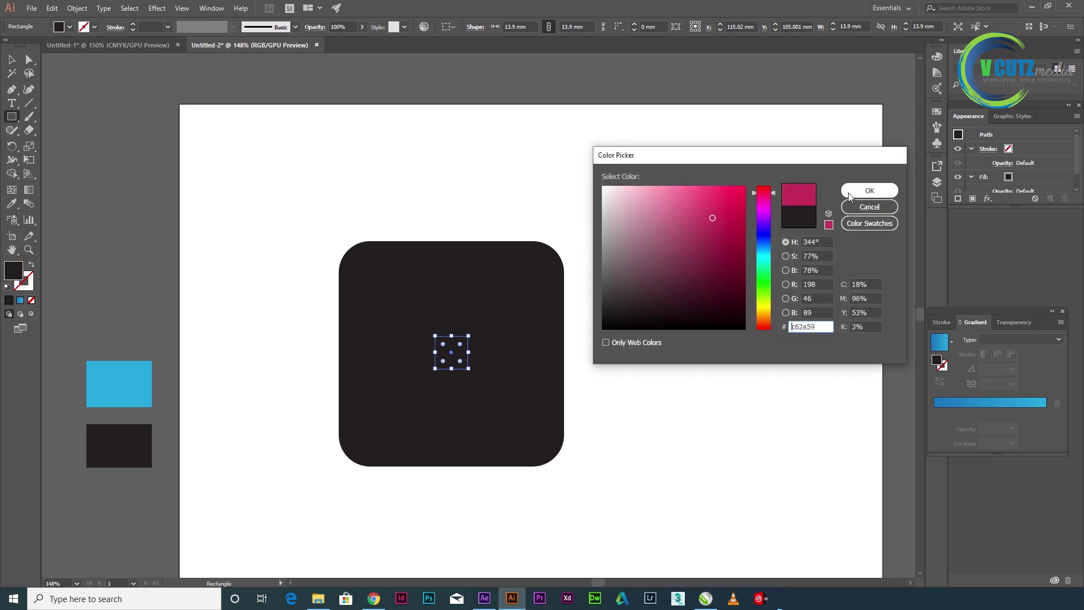
click(864, 191)
key(v)
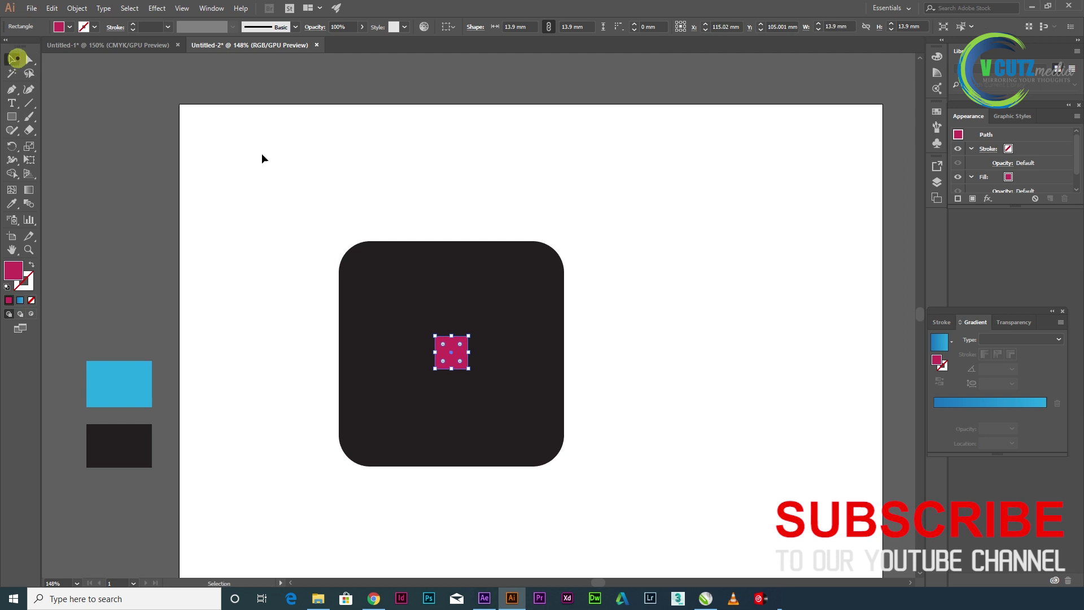
click(312, 167)
click(524, 295)
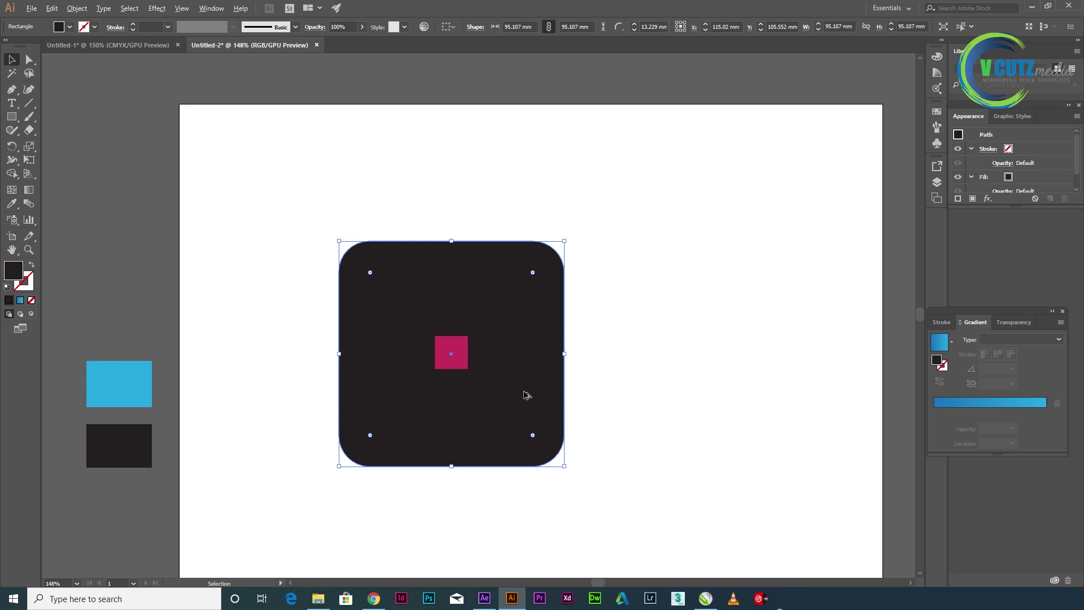
Step: Subtract a left-shifted copy of the rounded square using Pathfinder Minus Front
click(526, 392)
drag(526, 392, 430, 380)
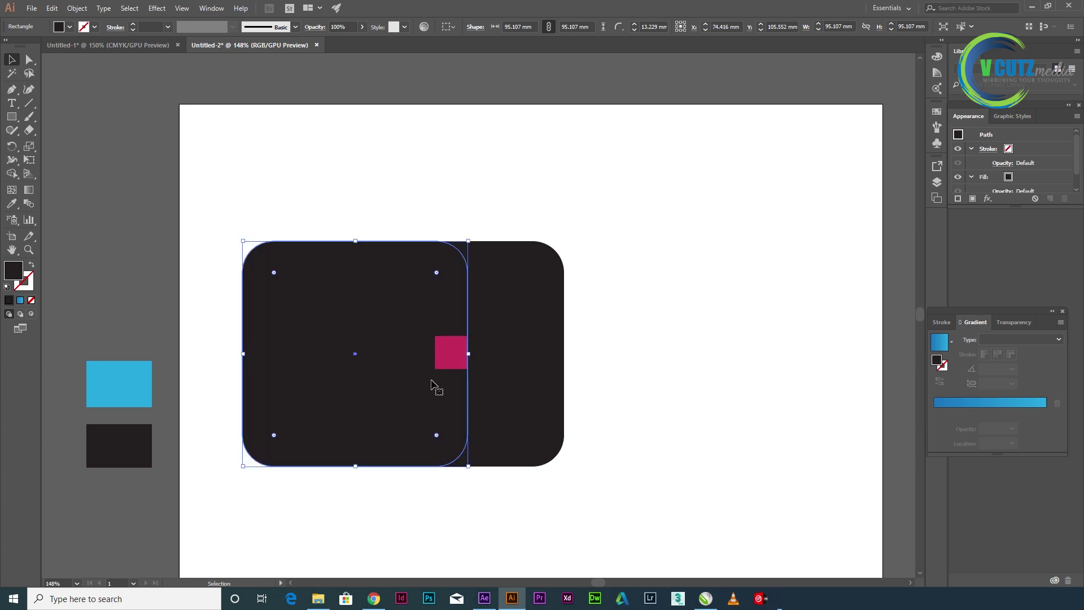
click(900, 351)
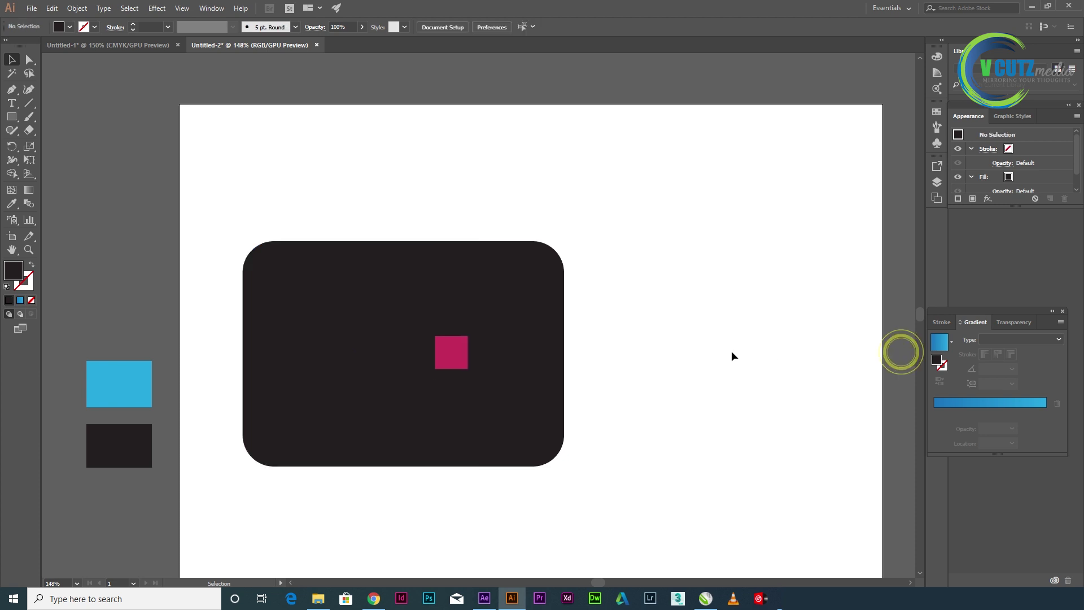
mouse_move(361, 200)
mouse_down()
mouse_move(404, 233)
mouse_move(564, 283)
mouse_up()
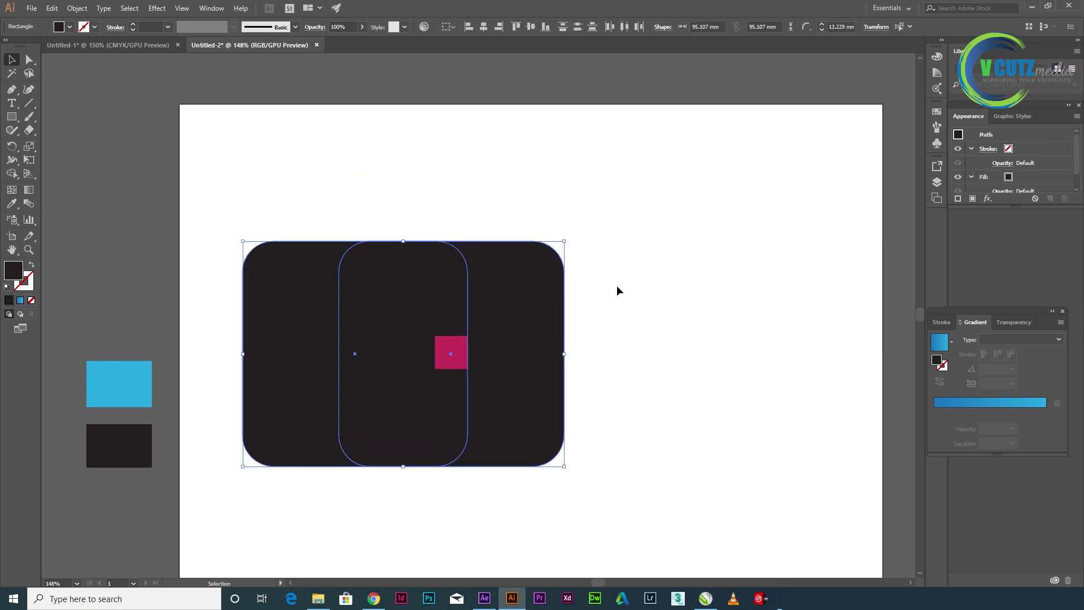
click(212, 8)
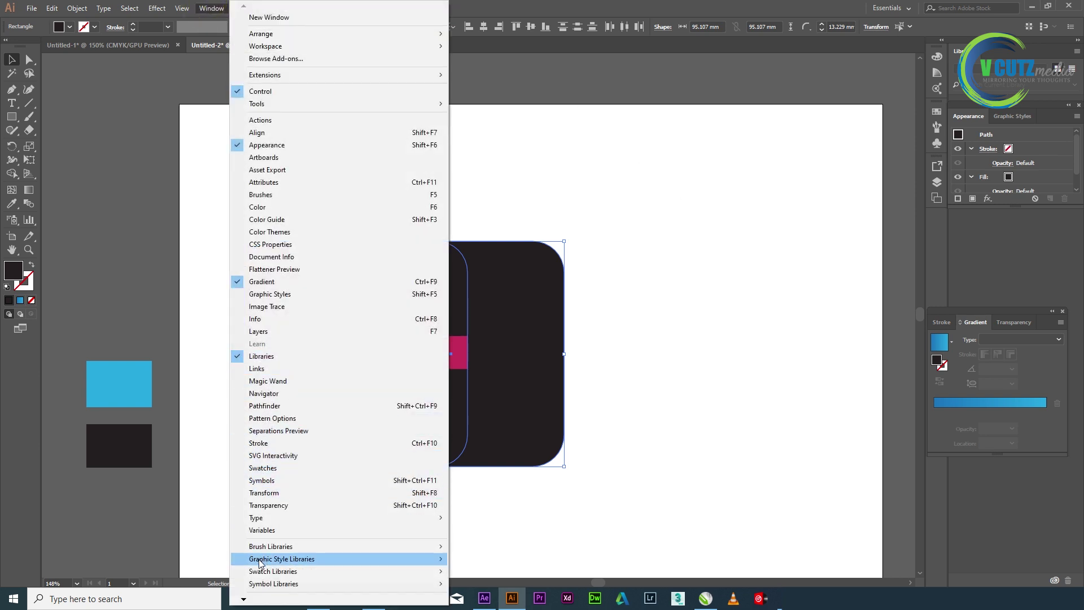
click(273, 405)
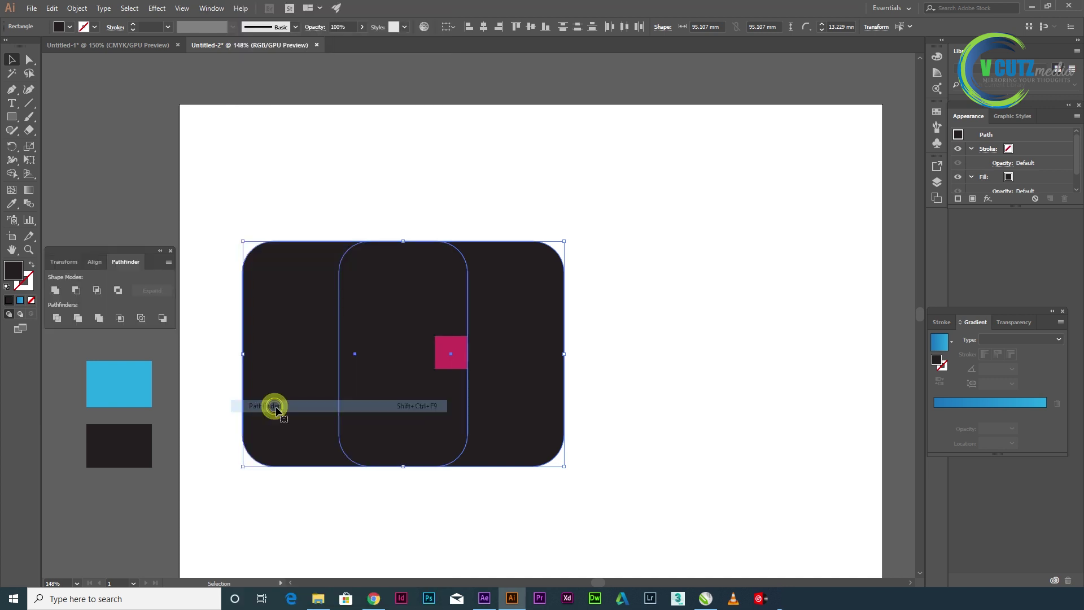
click(78, 291)
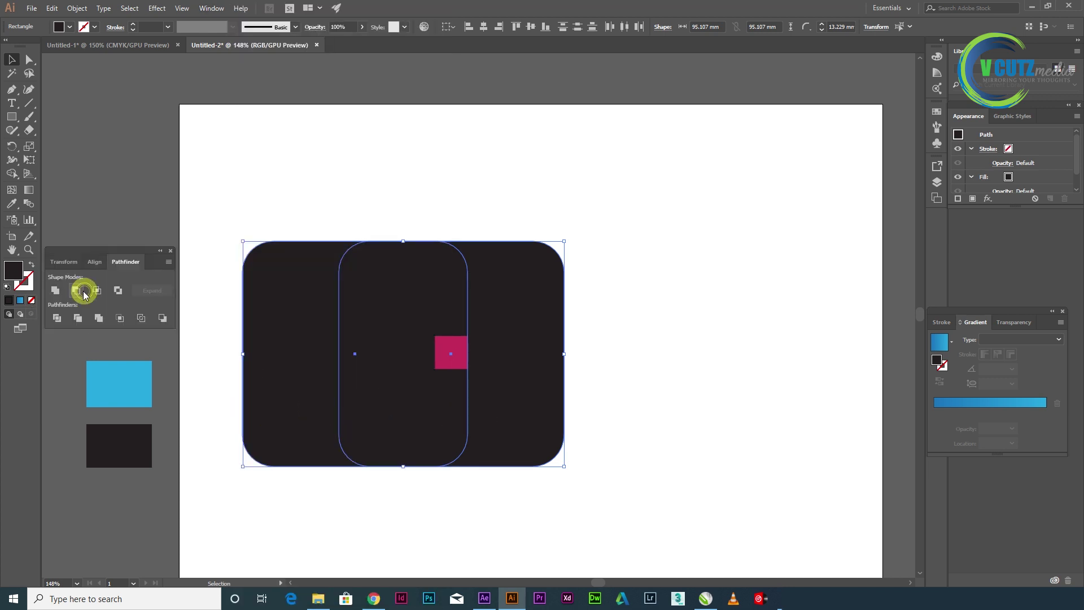
click(636, 412)
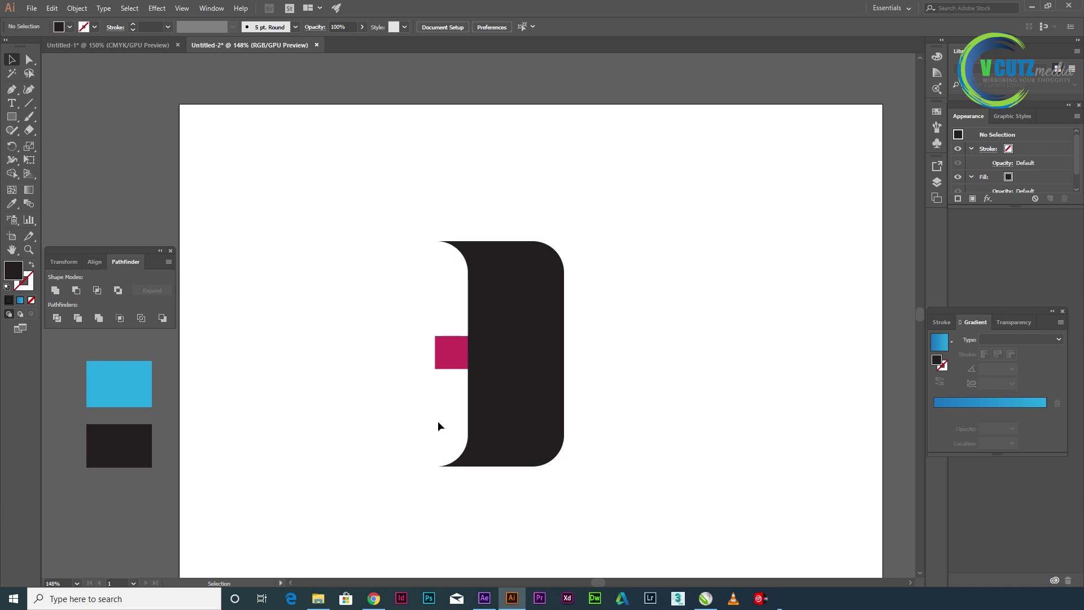
Step: Cut a rectangle covering the lower half out of the curved slice with Minus Front
click(12, 116)
mouse_move(307, 531)
mouse_down()
mouse_move(523, 525)
mouse_move(662, 368)
mouse_up()
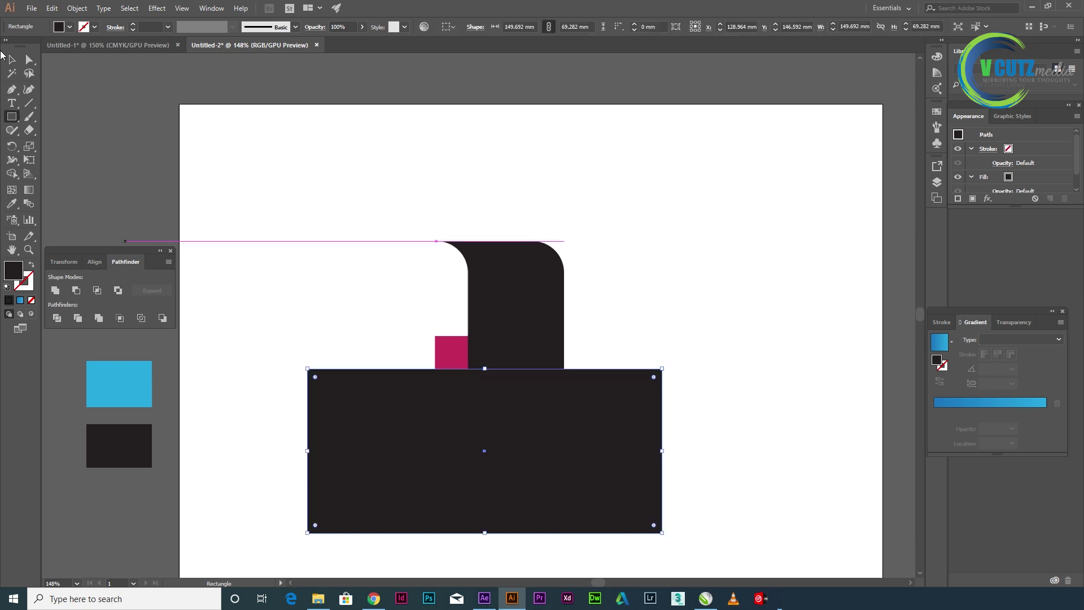
click(5, 56)
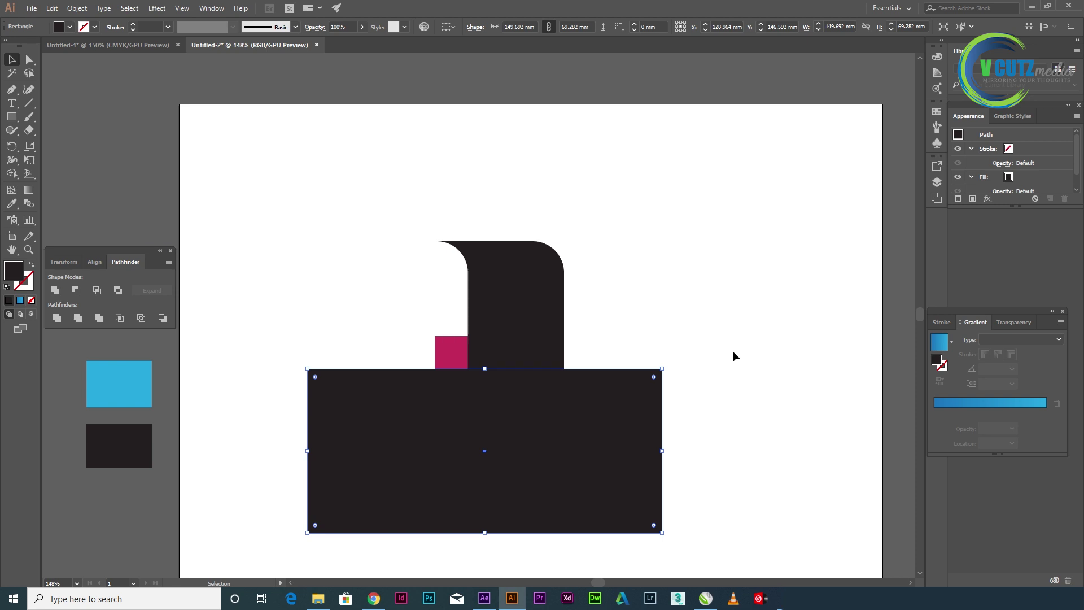
drag(714, 259, 547, 494)
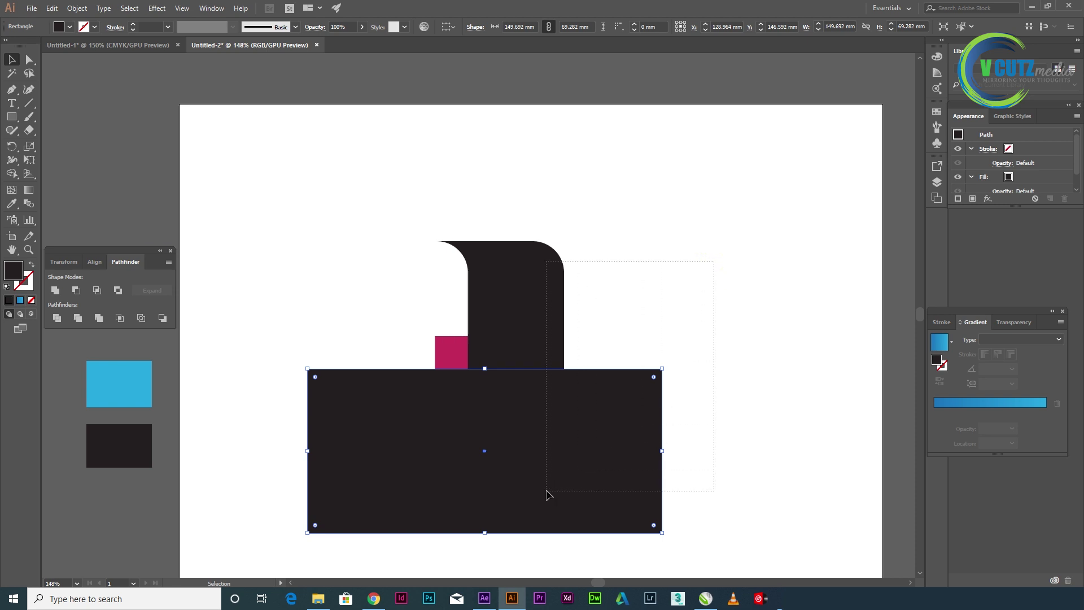
click(76, 290)
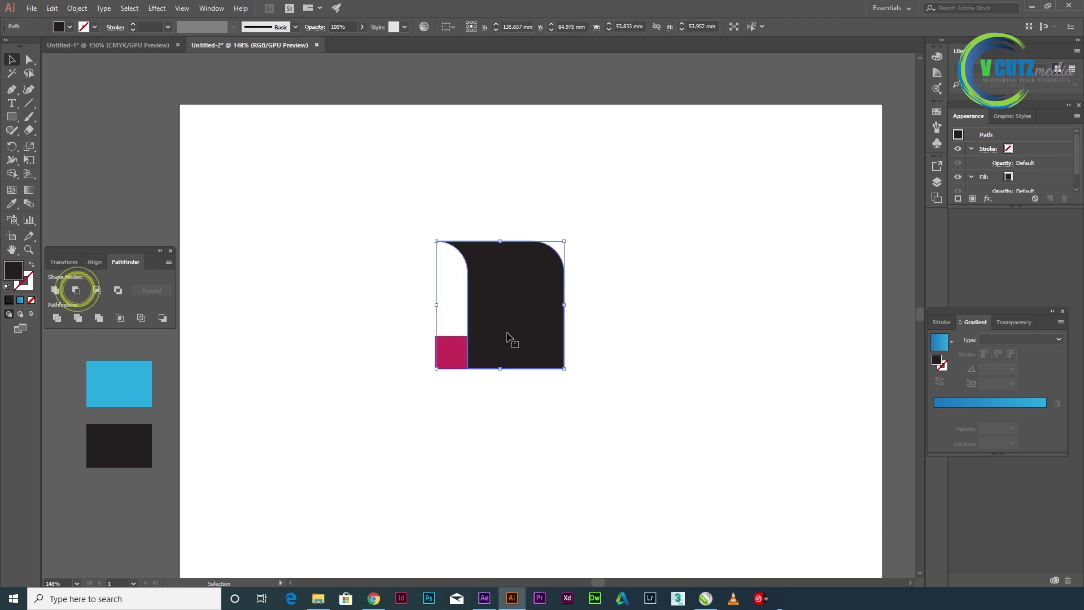
click(647, 355)
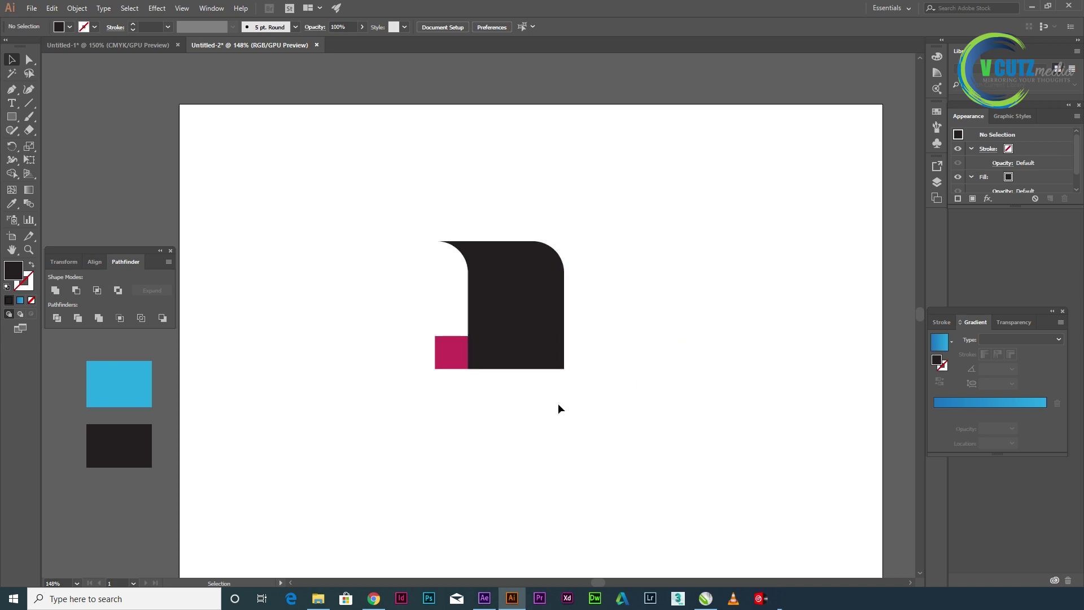
click(516, 303)
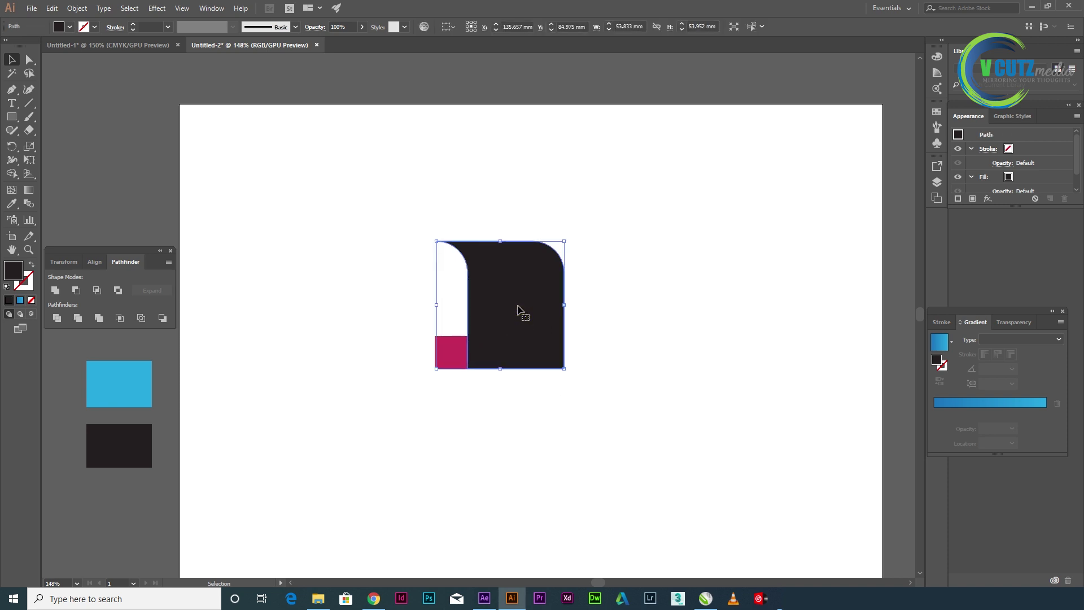
Step: Make a 90° rotated copy of the curved piece around the crimson square's corner
click(11, 146)
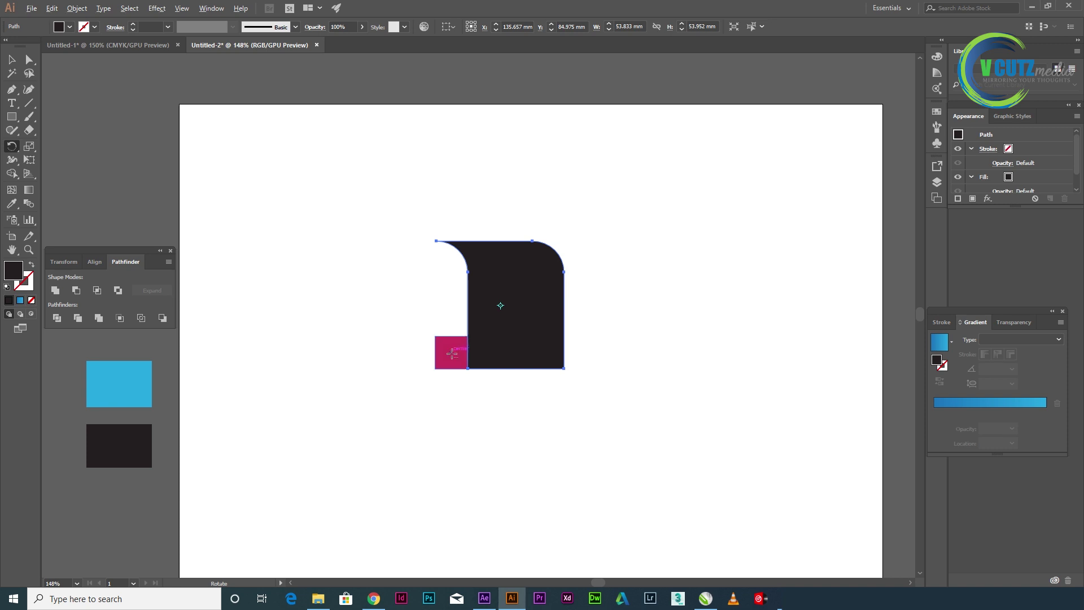
alt+click(452, 352)
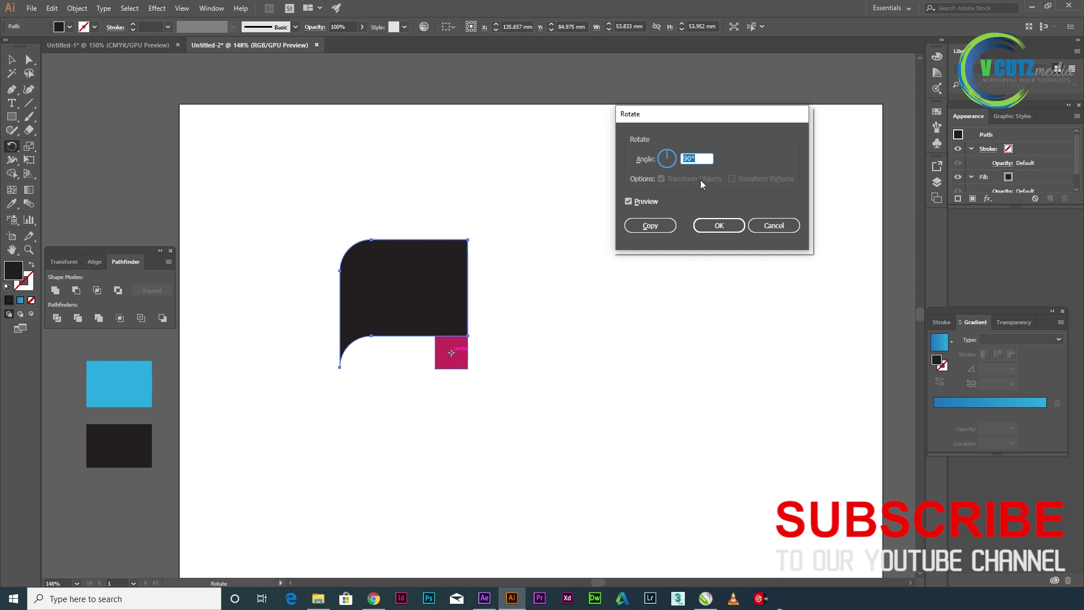
click(650, 225)
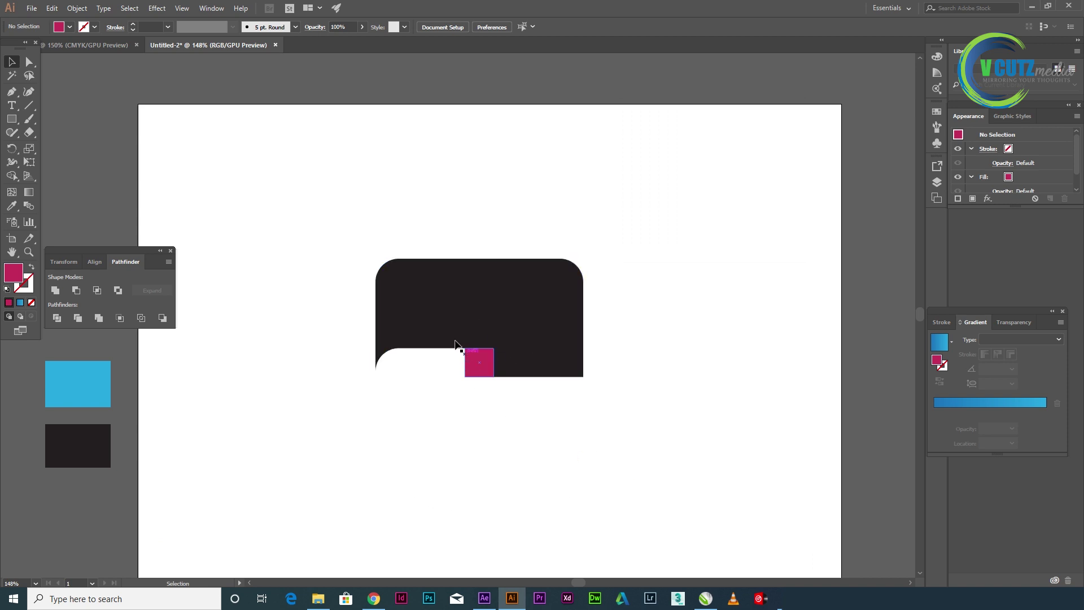
click(420, 320)
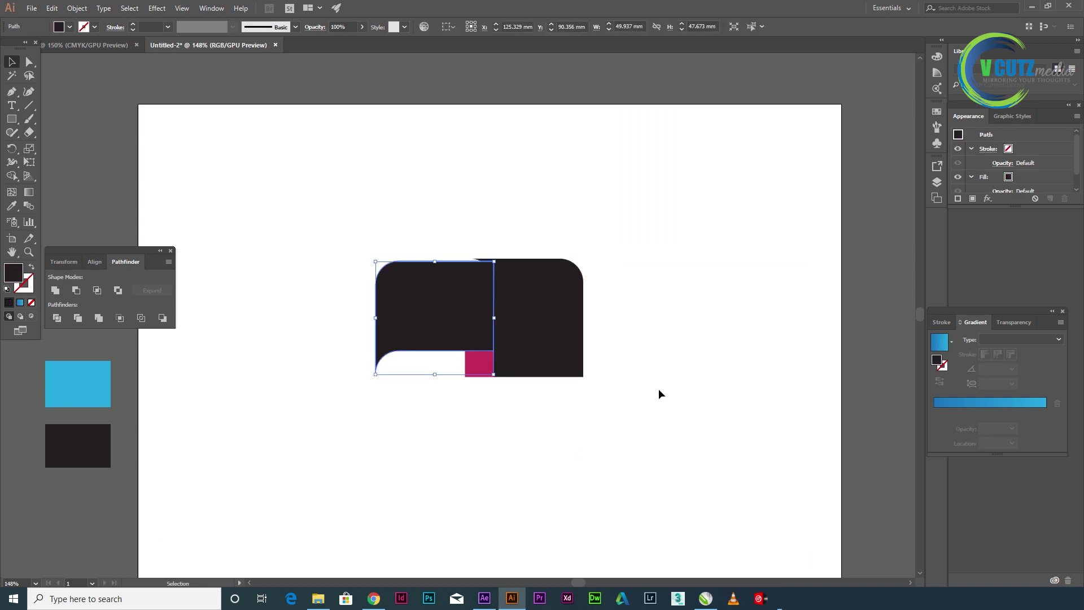
Step: Fill the rotated left piece with teal from the Color Picker
key(ctrl+z)
double_click(15, 272)
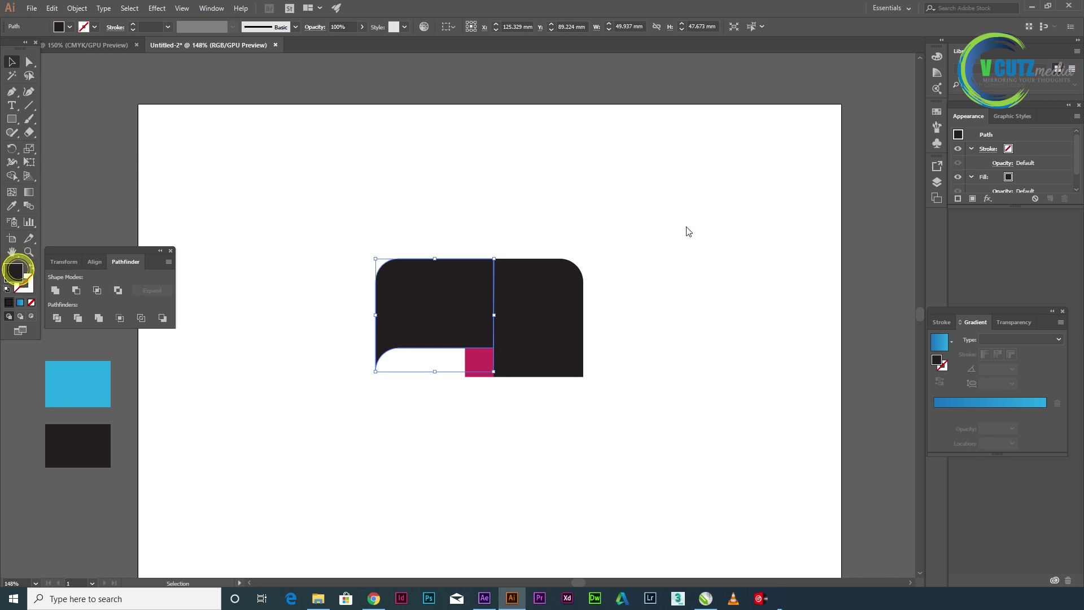
click(765, 257)
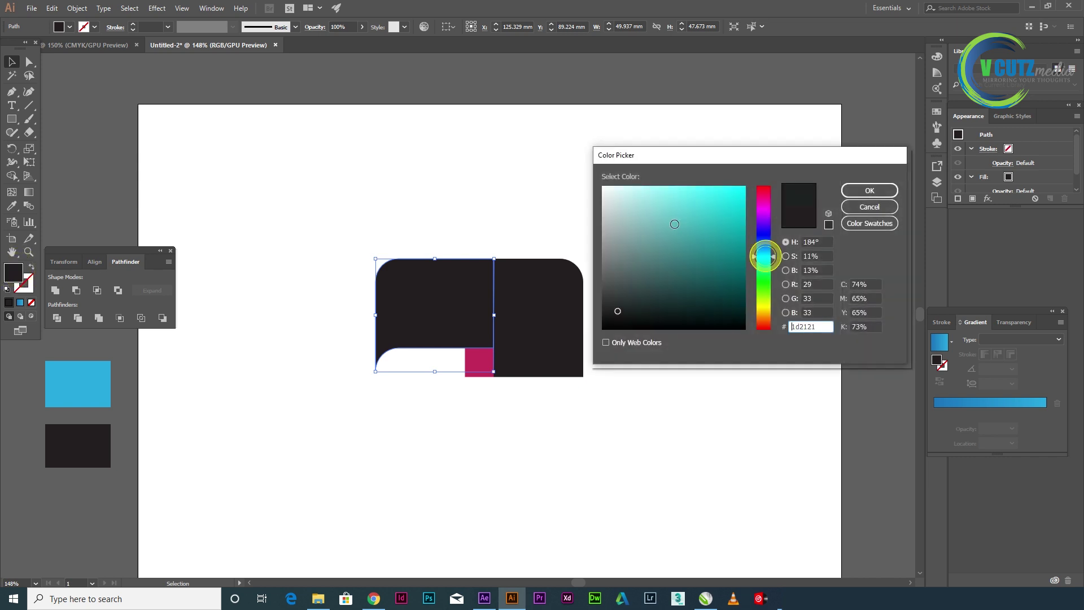
click(675, 222)
click(715, 222)
click(858, 192)
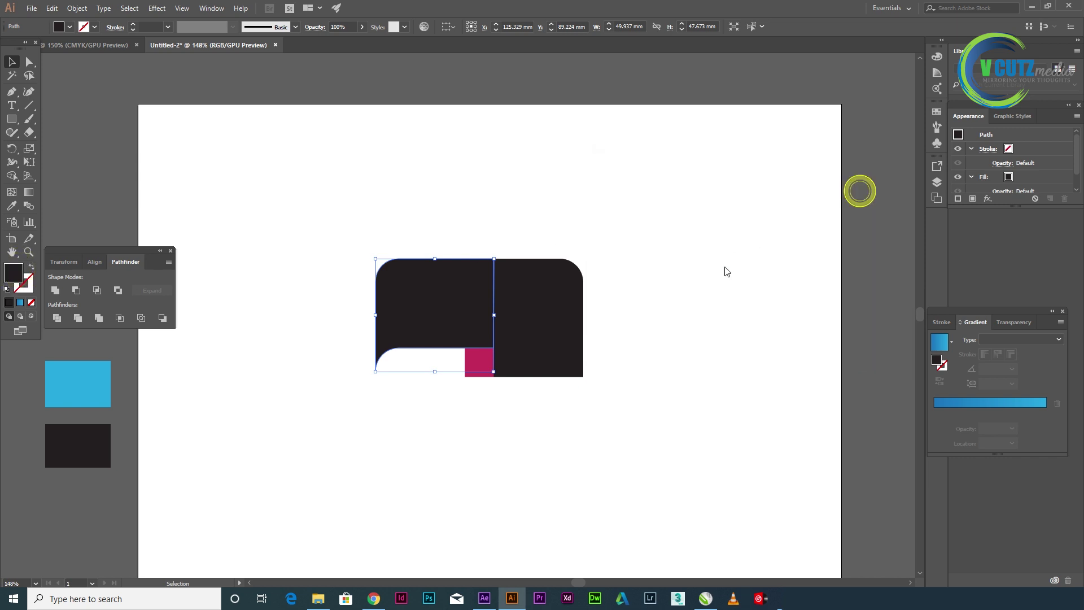
click(629, 335)
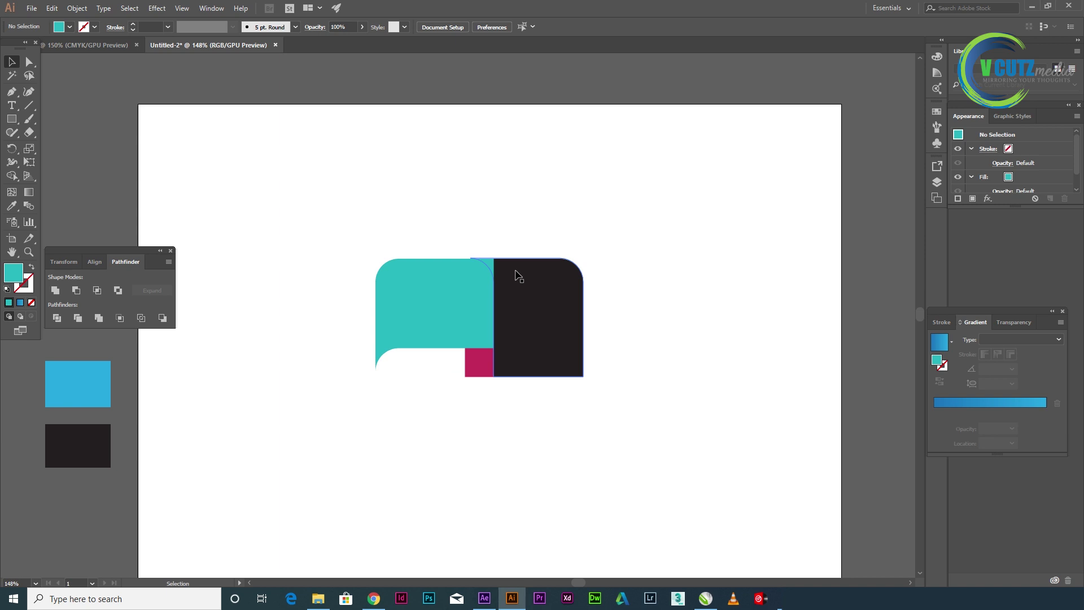
Step: Bring the dark rounded shape to the front via Arrange > Bring to Front
right_click(566, 296)
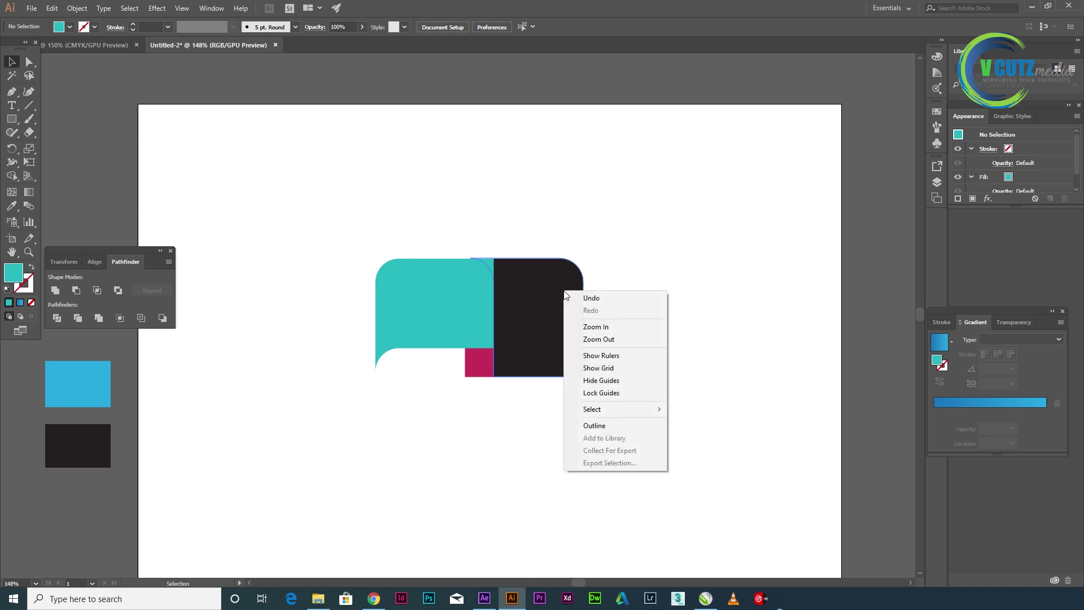
click(561, 478)
right_click(552, 353)
mouse_move(608, 528)
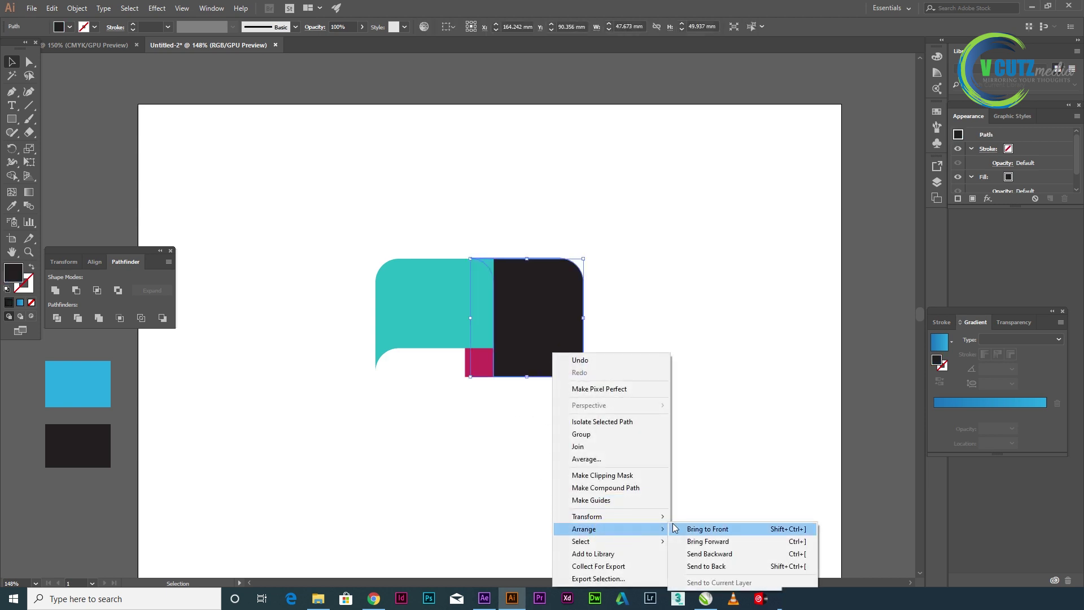
click(691, 528)
click(686, 502)
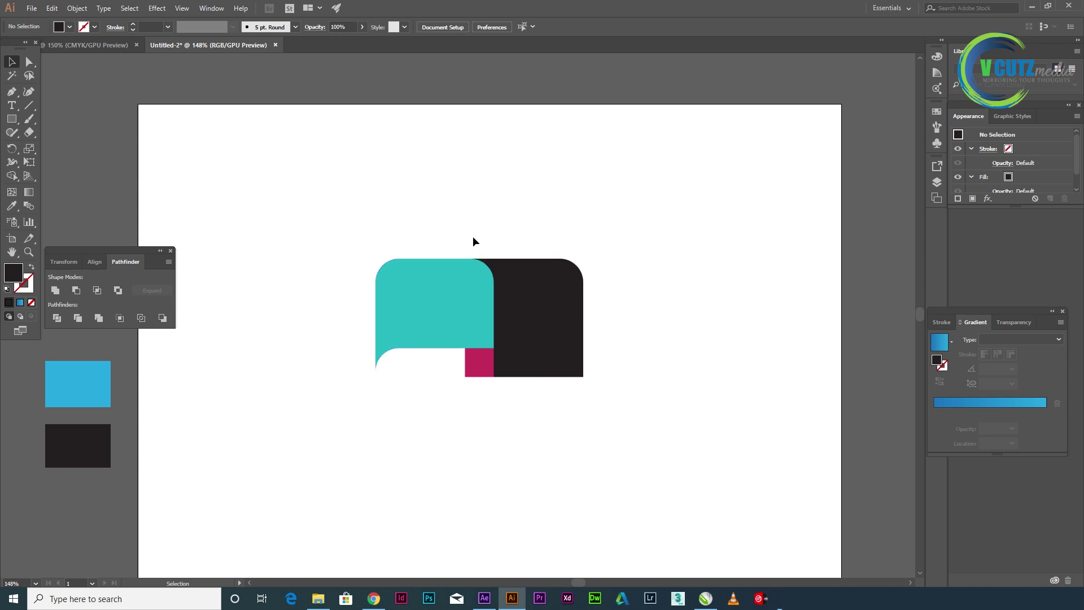
Step: Trim all the logo shapes with Pathfinder Trim and select the resulting group
drag(426, 214, 536, 282)
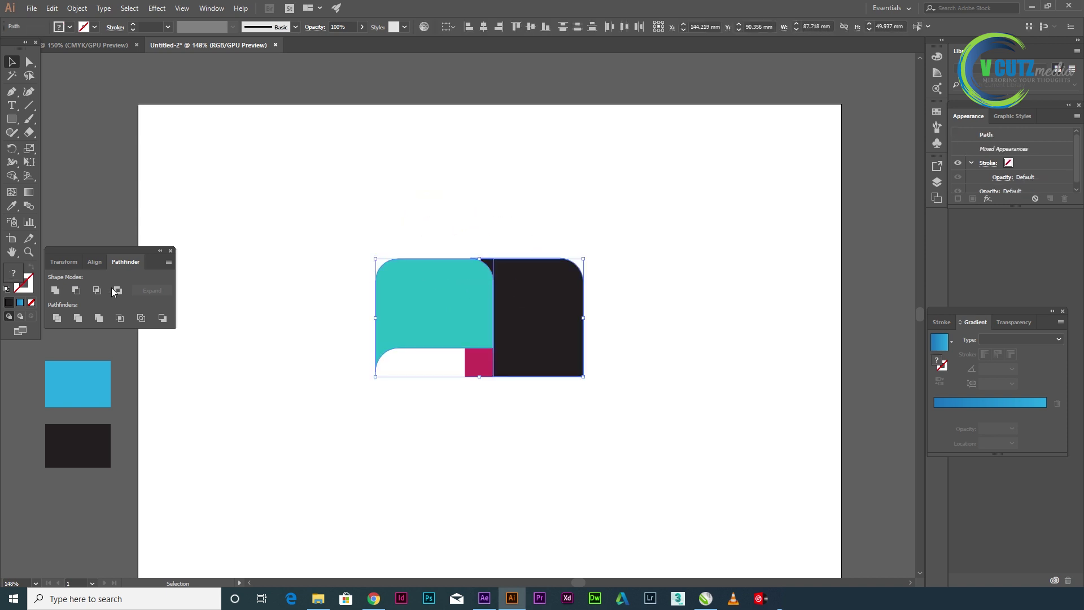
click(78, 317)
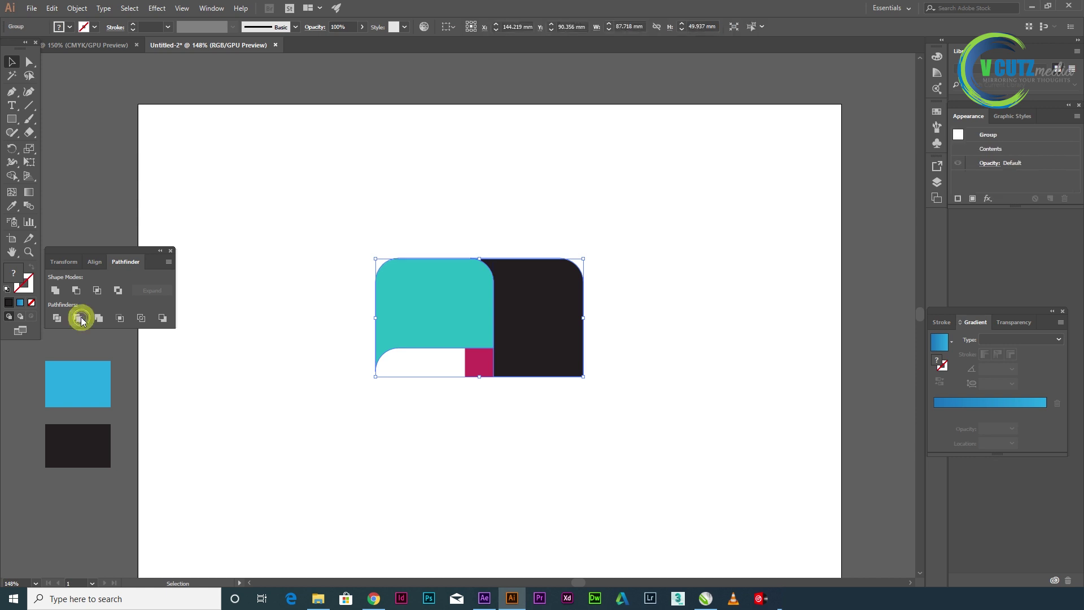
click(709, 285)
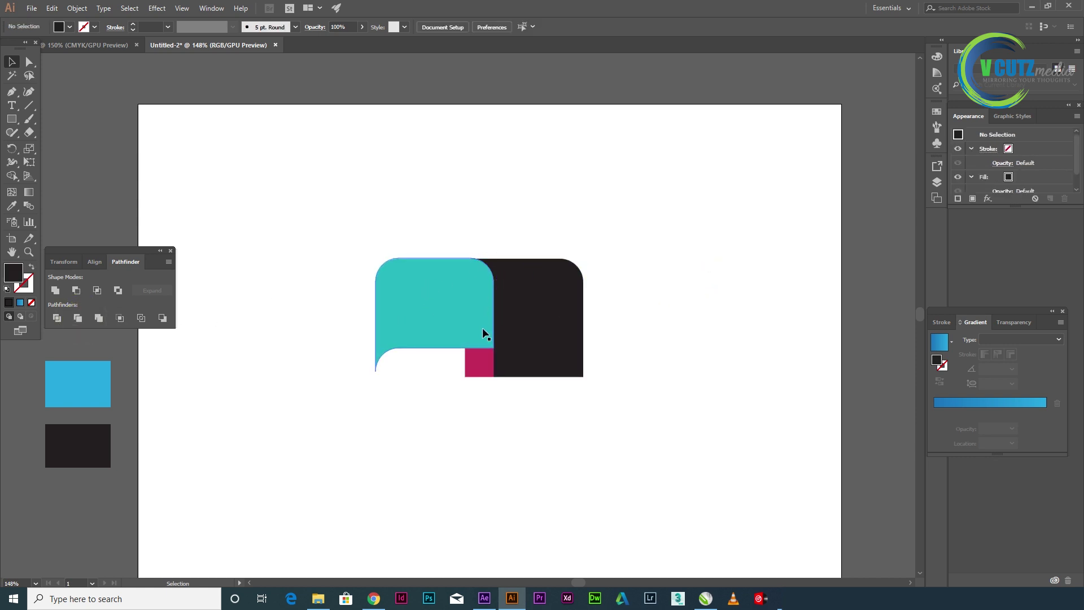
click(476, 281)
Step: Ungroup the trimmed logo and select the teal piece alone
right_click(474, 280)
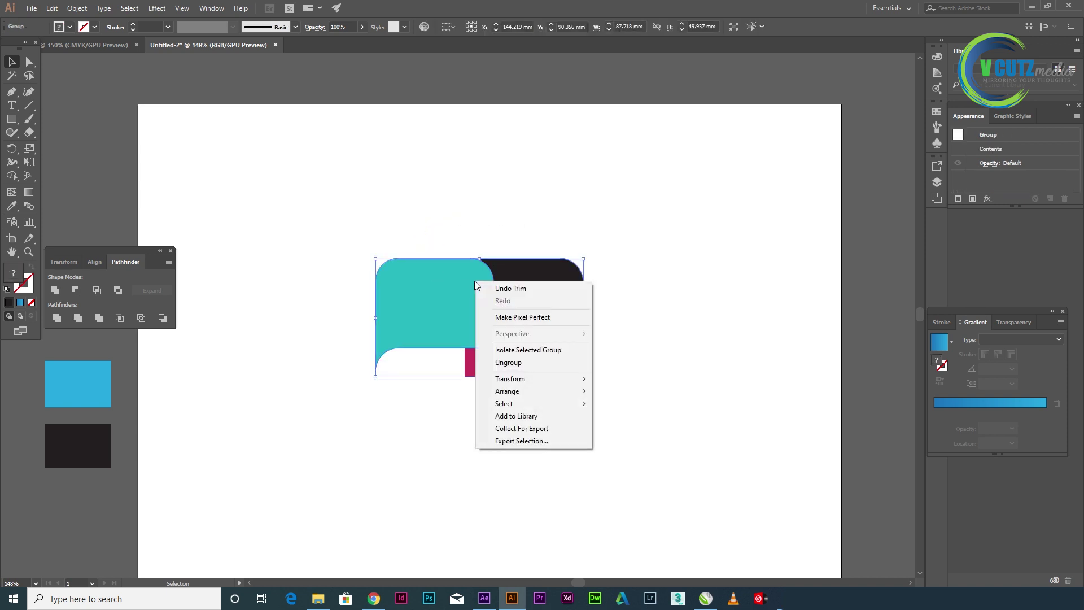
click(511, 363)
click(533, 461)
click(421, 281)
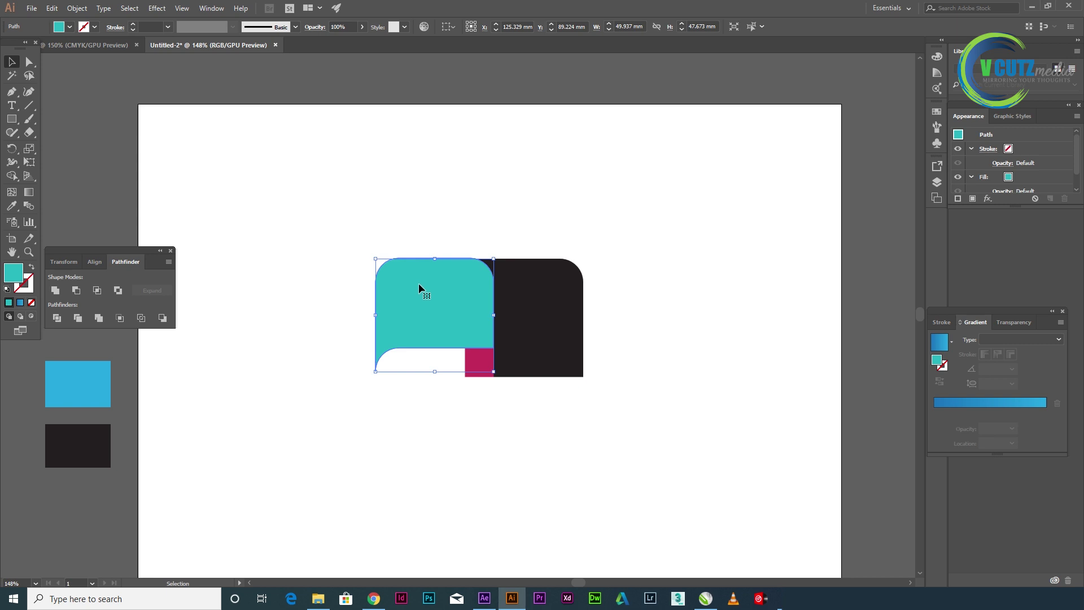
Step: Make two teal copies rotated in 90° steps around the magenta square's centre
click(12, 149)
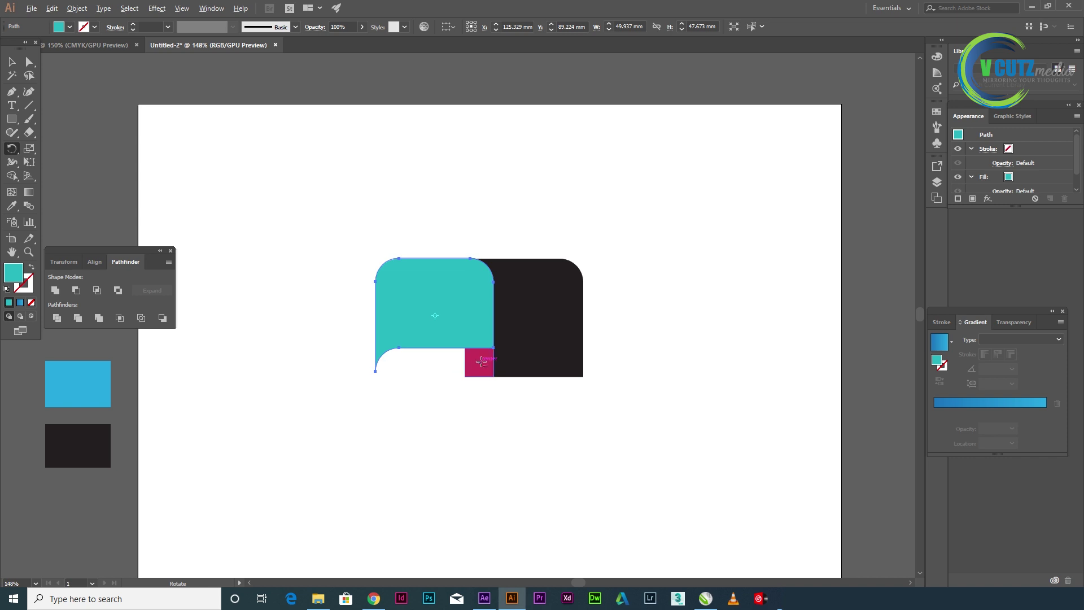
alt+click(481, 361)
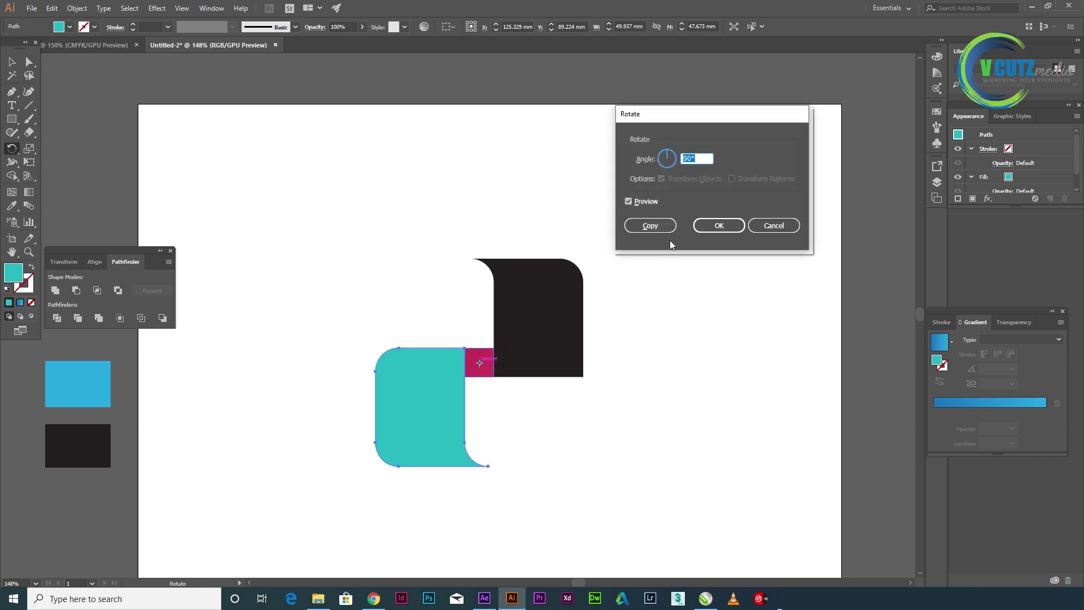
click(657, 228)
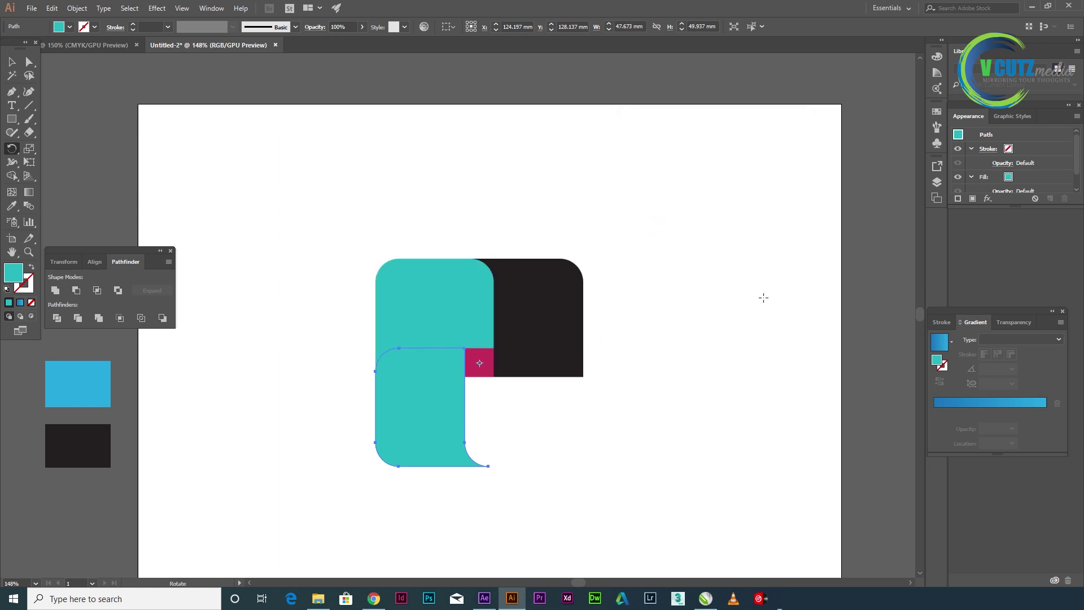
key(ctrl+d)
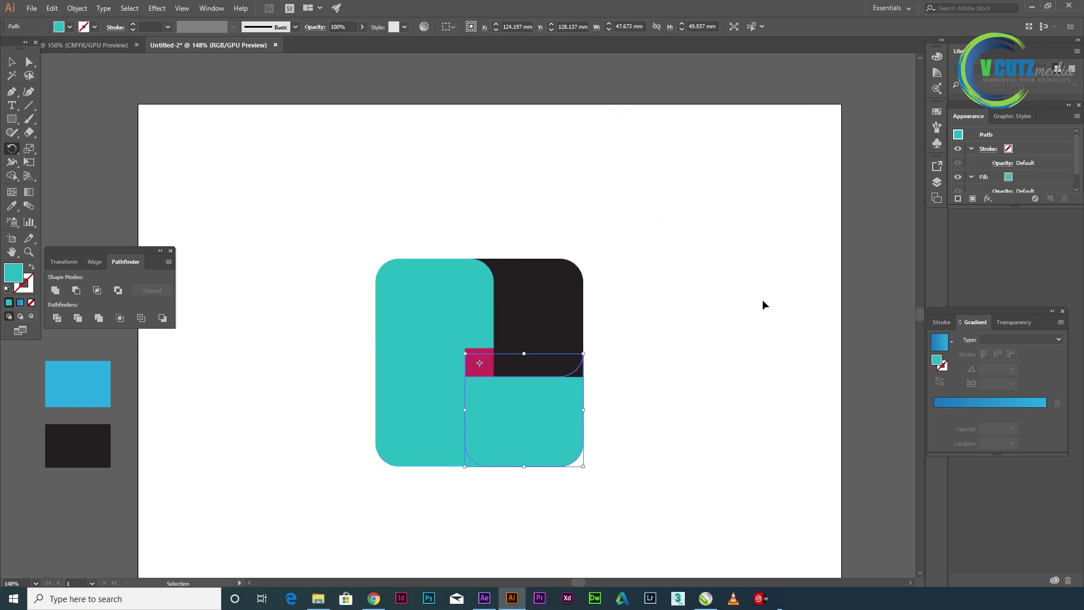
Step: Send the bottom-right teal piece backward behind the dark shape
click(12, 62)
click(748, 265)
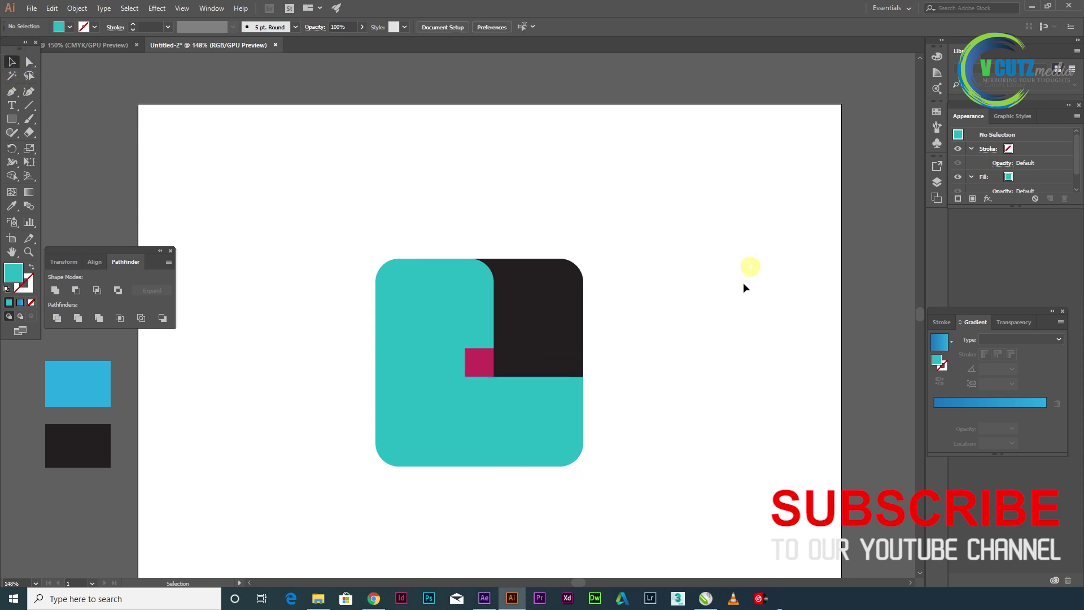
click(529, 426)
right_click(529, 427)
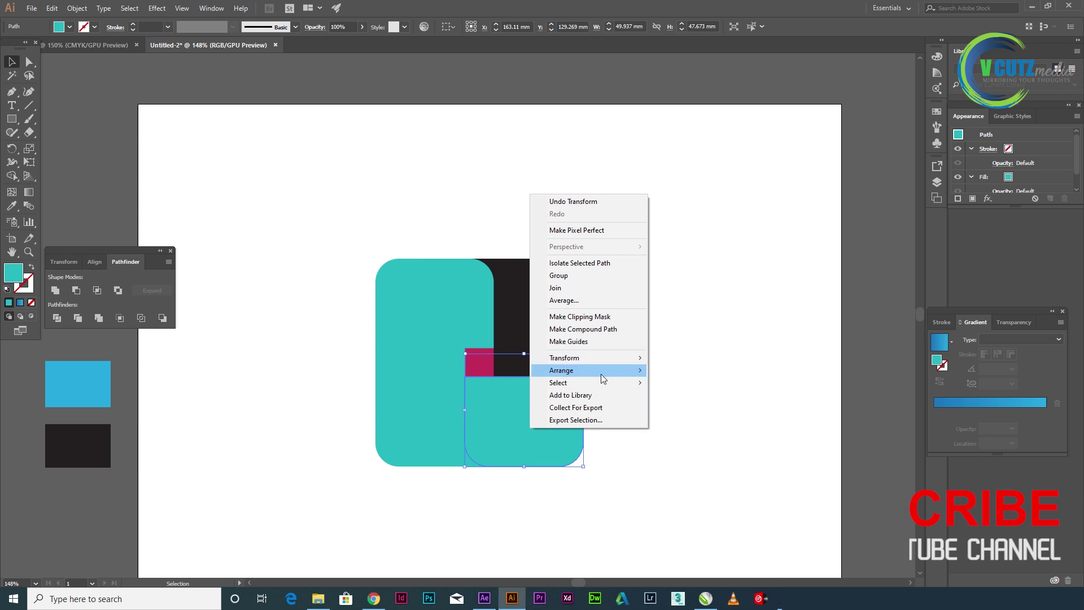
click(680, 377)
click(694, 394)
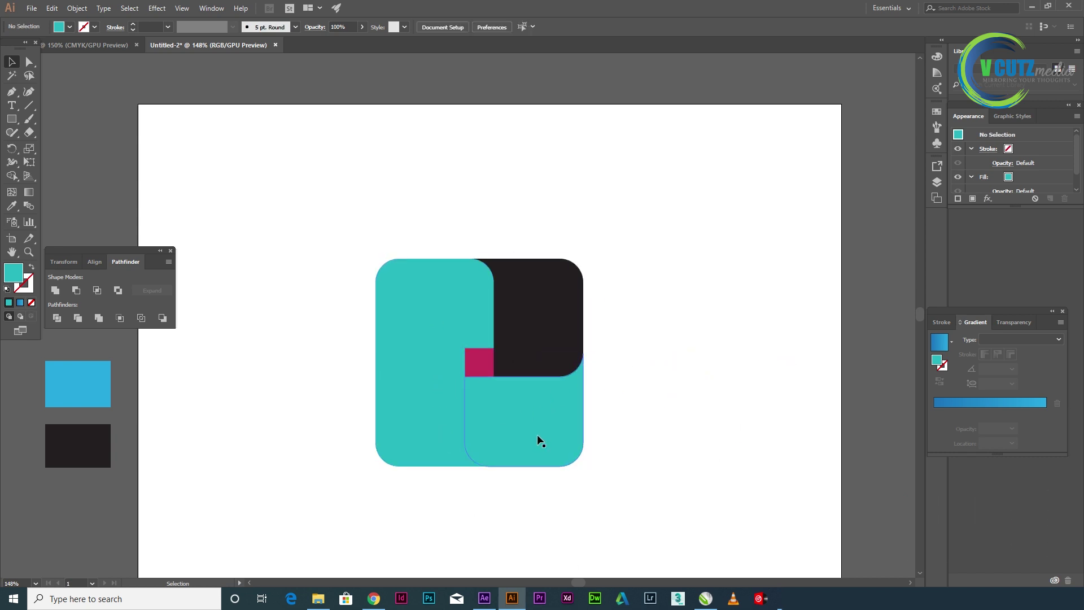
Step: Give the dark shape a linear gradient with a dark grey end and light blue middle stop
click(570, 338)
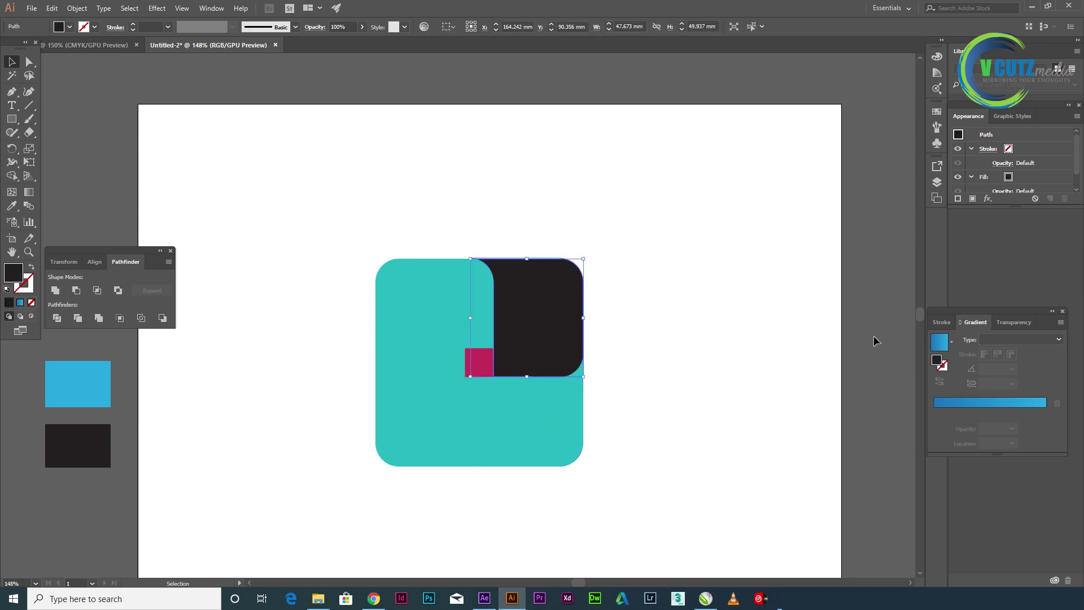
click(19, 303)
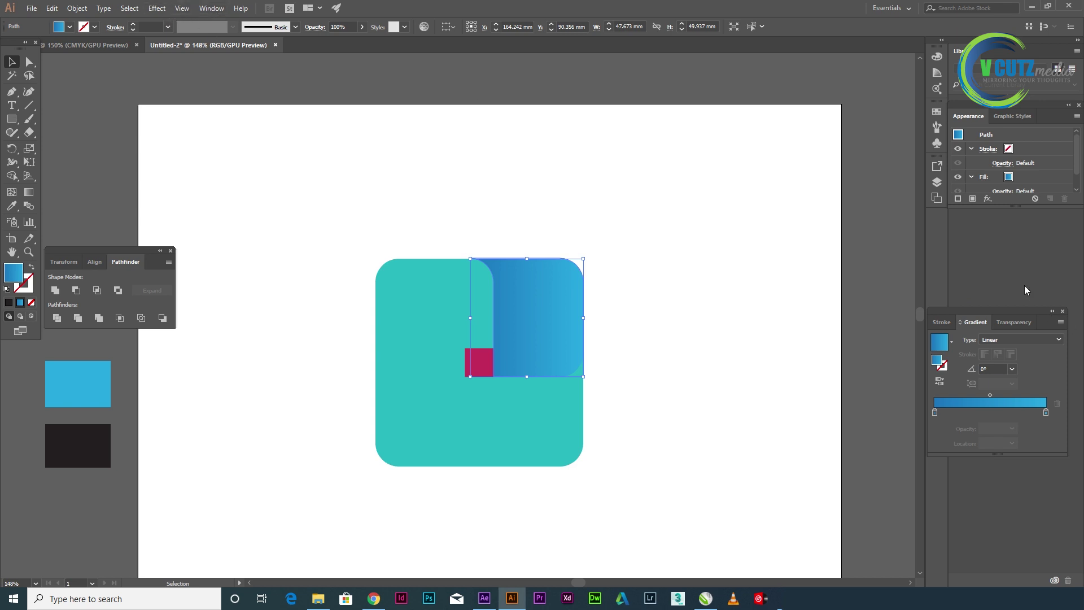
click(211, 8)
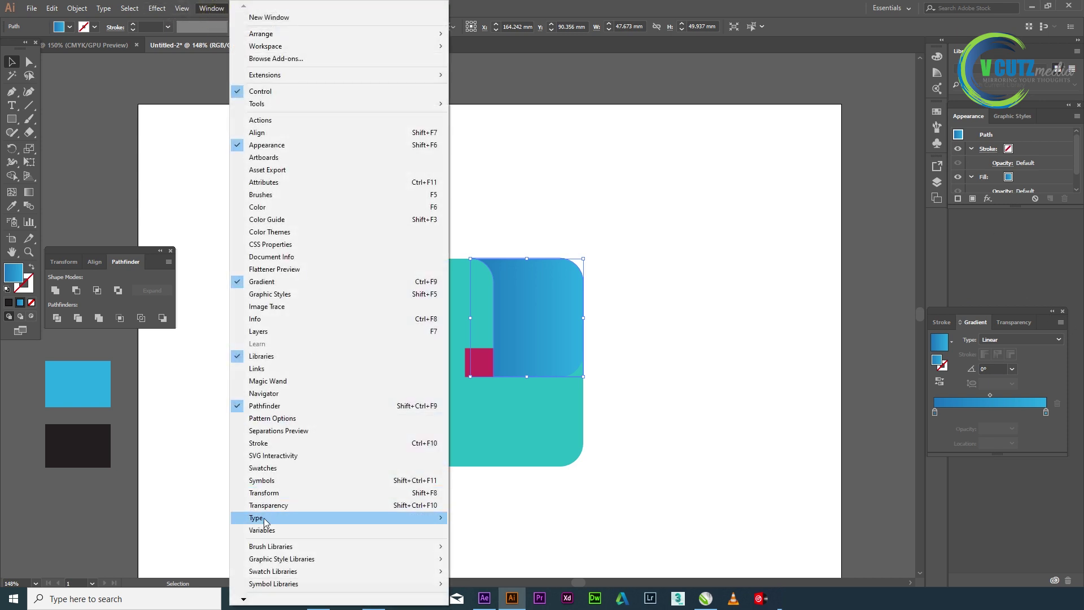
click(262, 467)
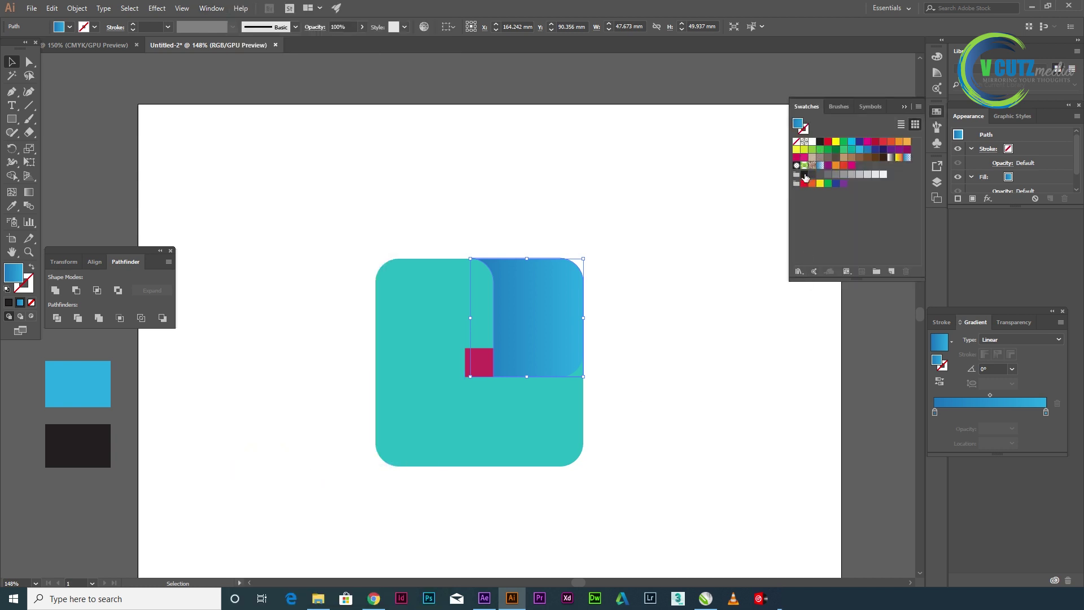
drag(810, 177, 1045, 416)
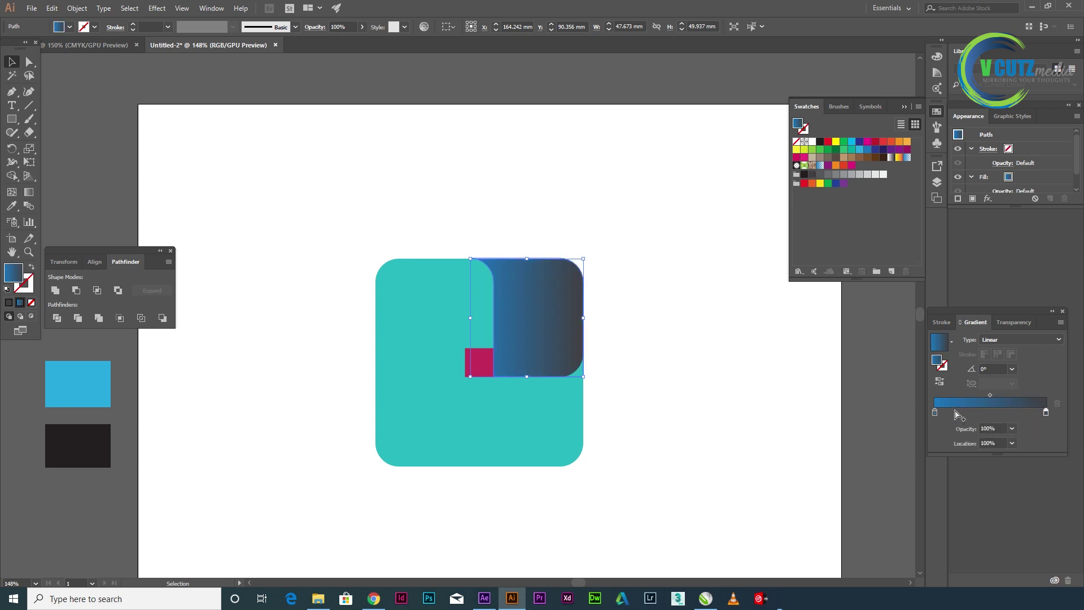
click(992, 415)
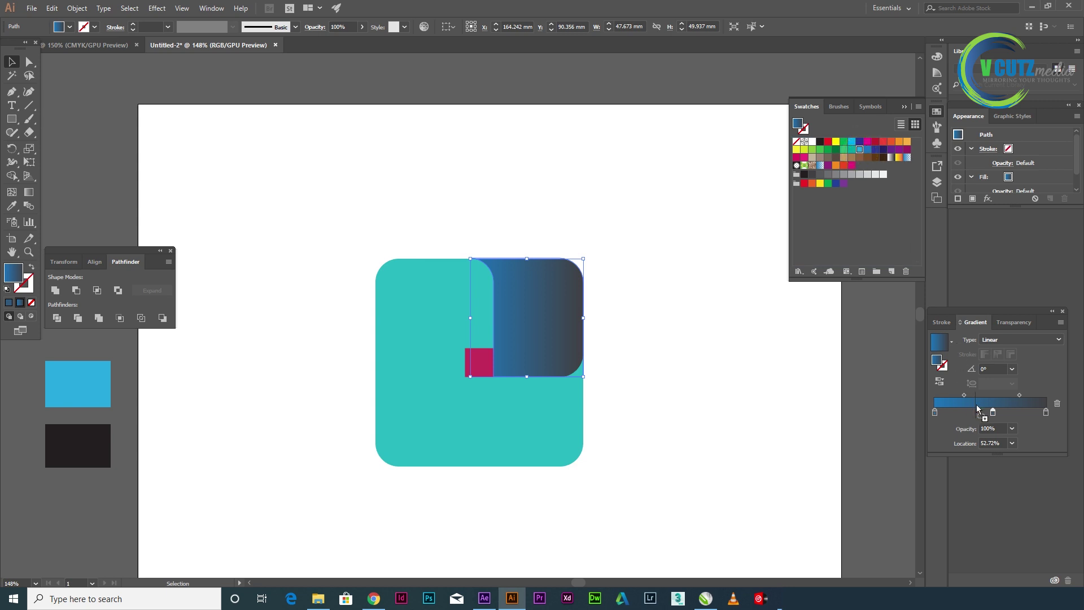
drag(858, 155, 993, 415)
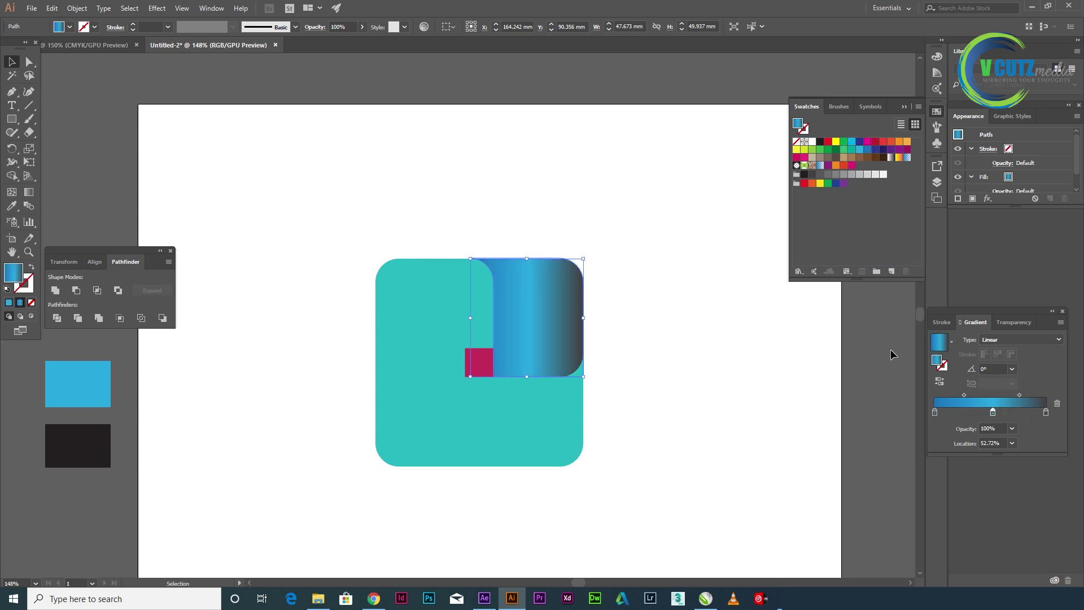
Step: Make the top-right shape's gradient run vertically at -90°, from blue at top to dark grey
click(29, 192)
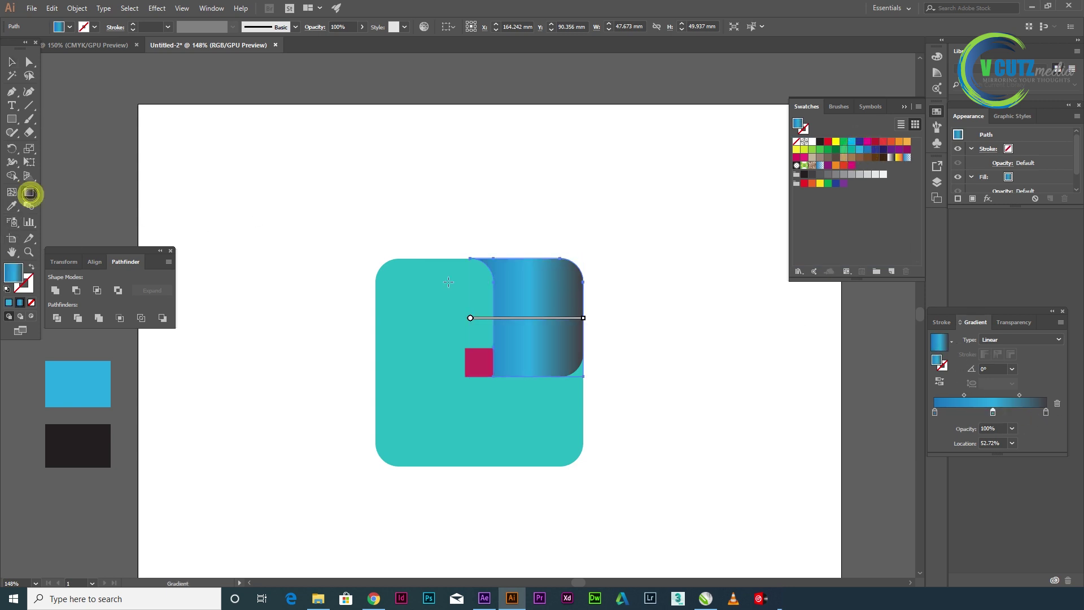
drag(536, 374, 539, 255)
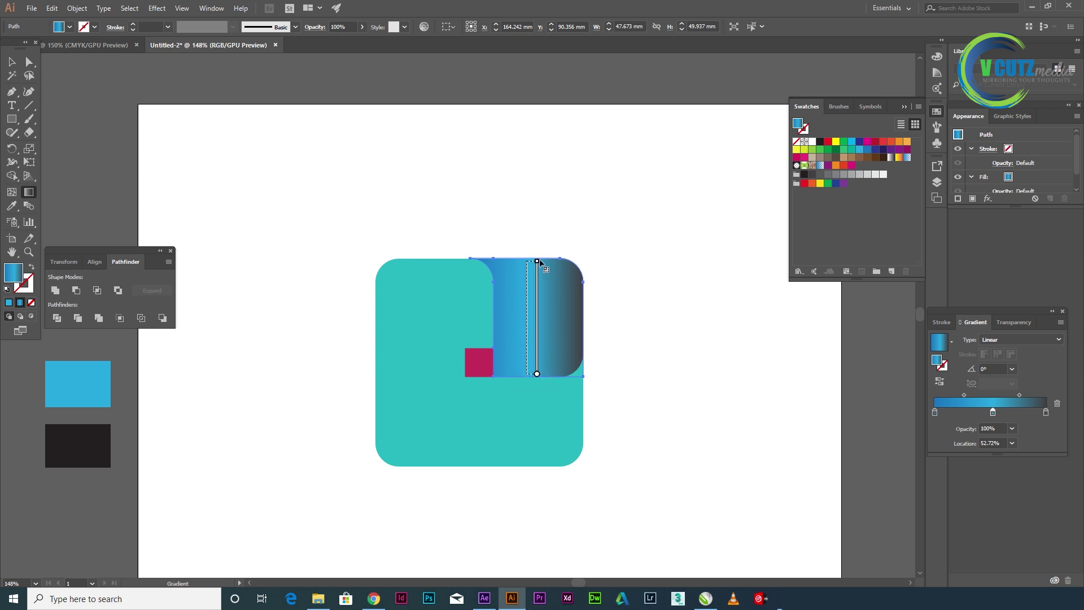
key(ctrl+z)
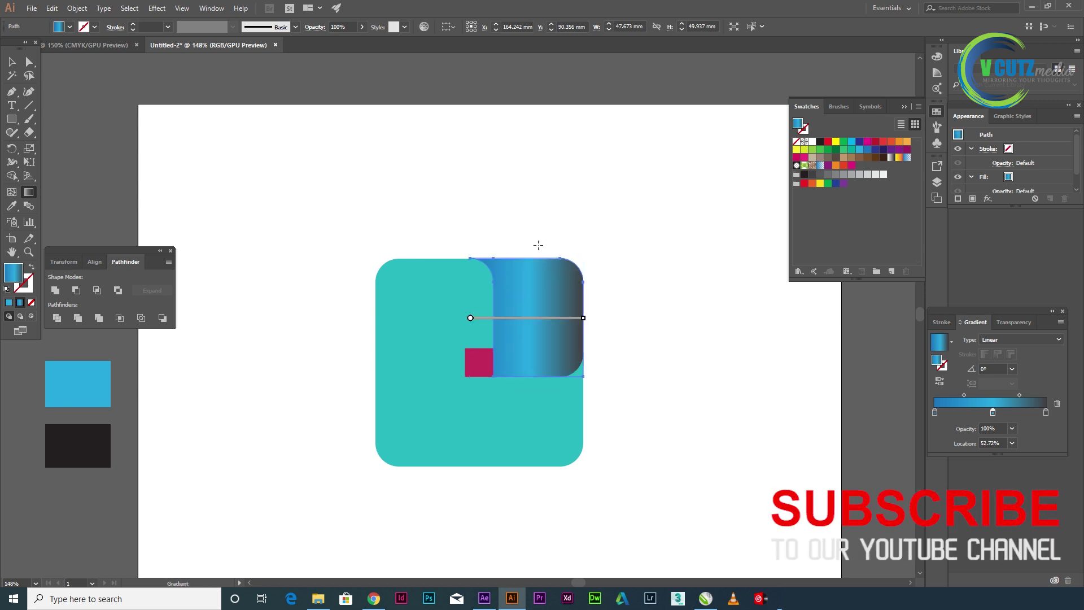
drag(537, 245, 550, 375)
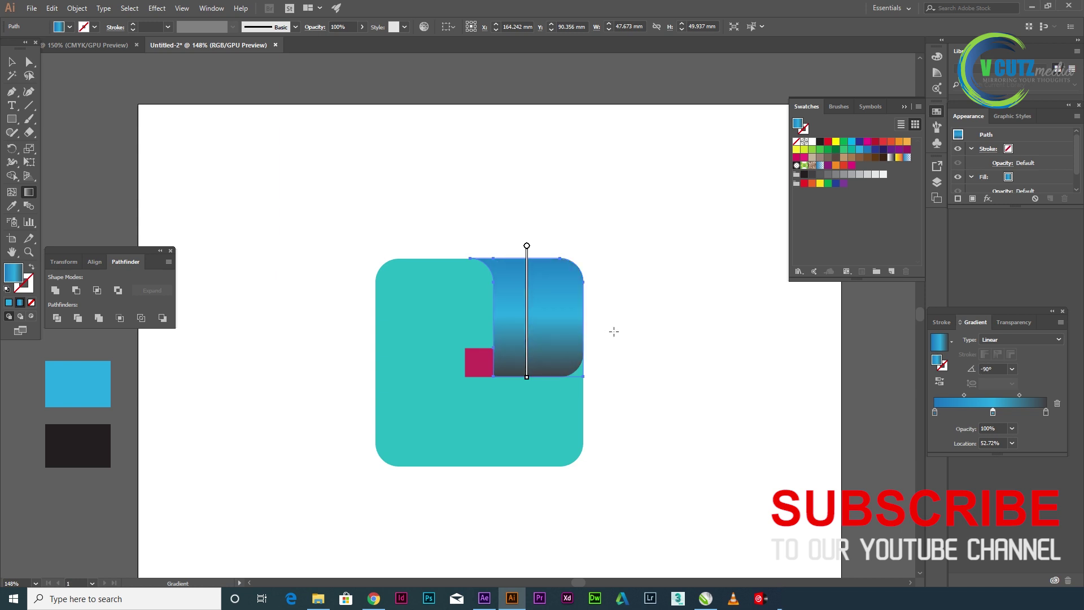
click(7, 58)
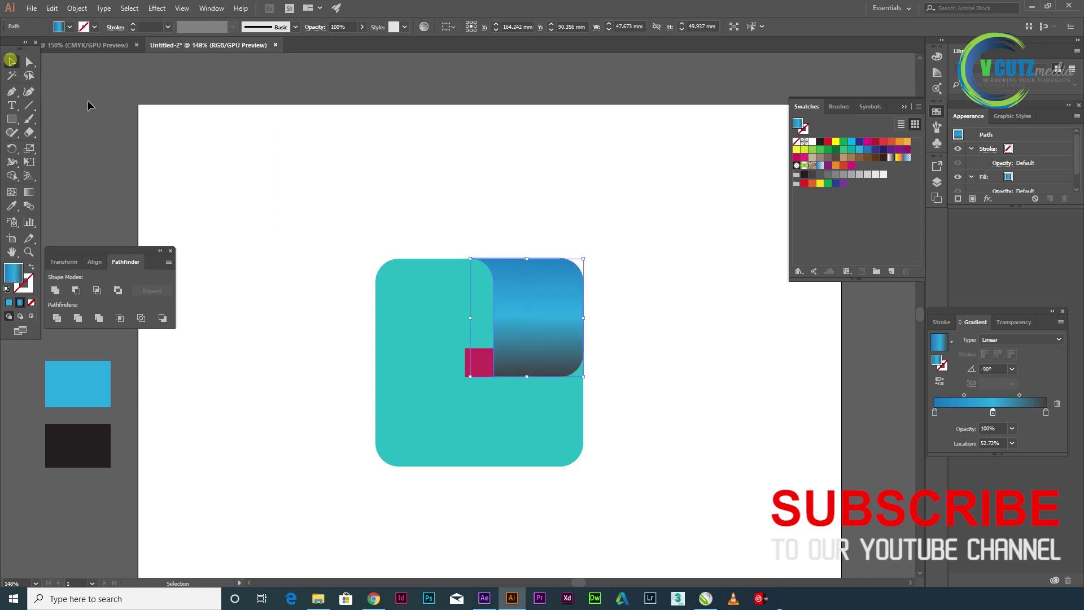
click(213, 133)
click(536, 322)
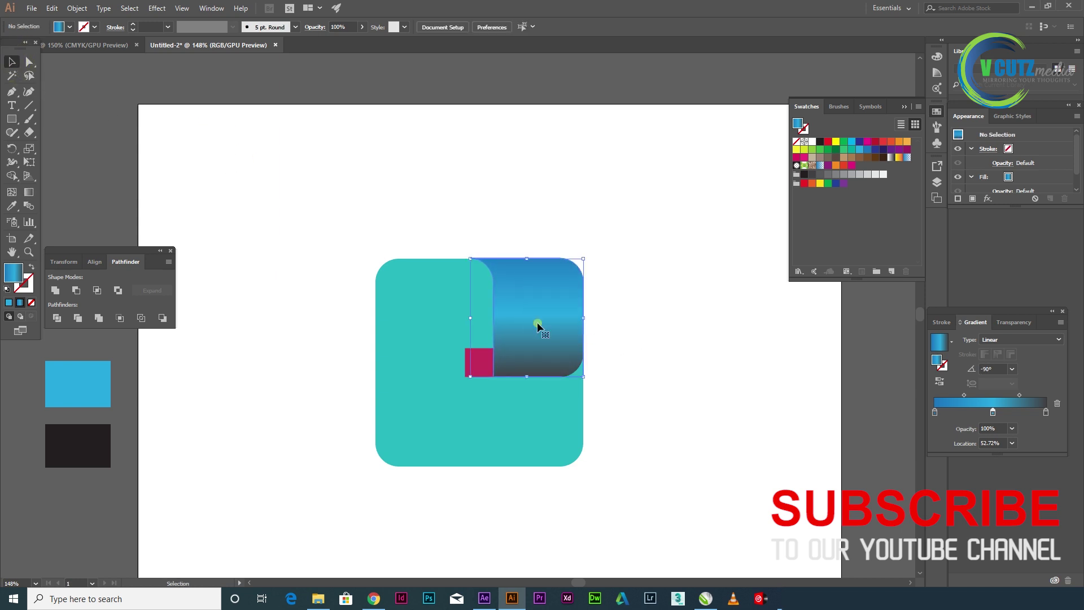
Step: Copy the blue gradient onto the upper-left teal shape with the Eyedropper
click(425, 310)
click(12, 206)
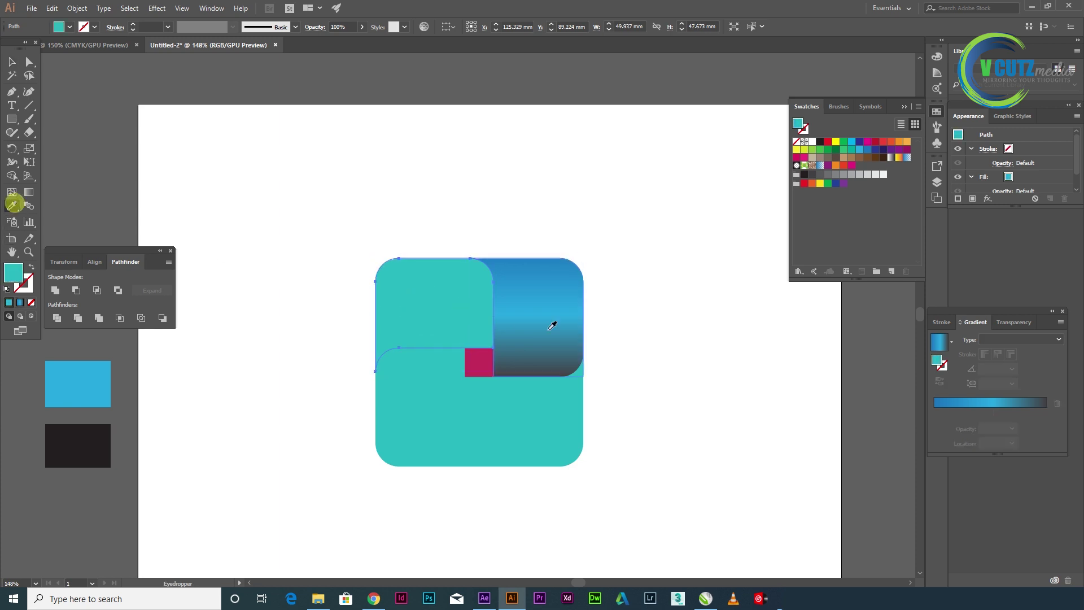
click(551, 323)
click(11, 64)
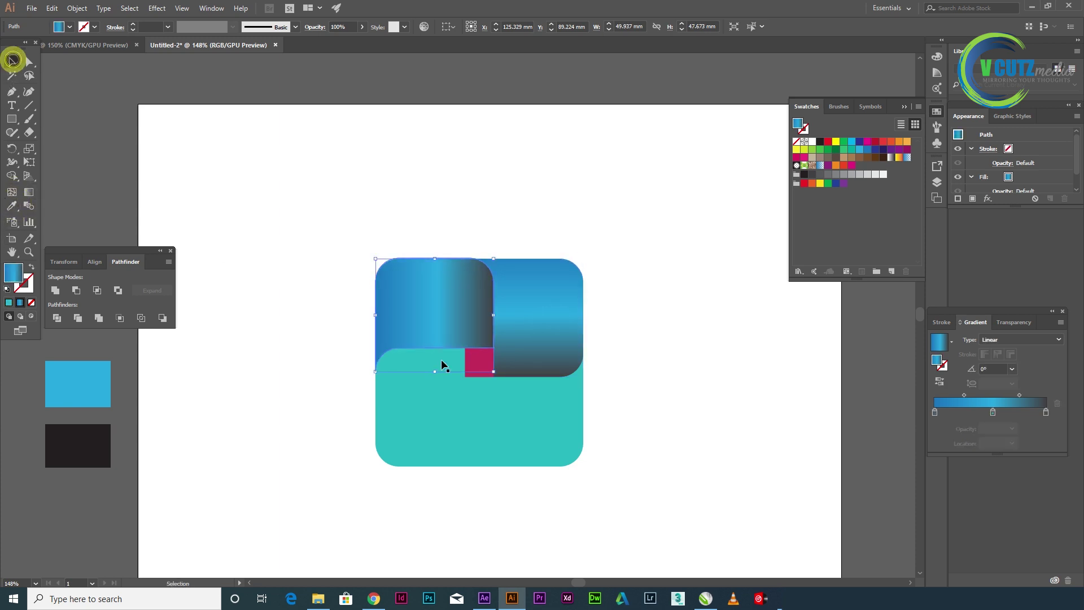
Step: Copy the blue gradient onto the lower-left teal shape
click(412, 415)
click(12, 206)
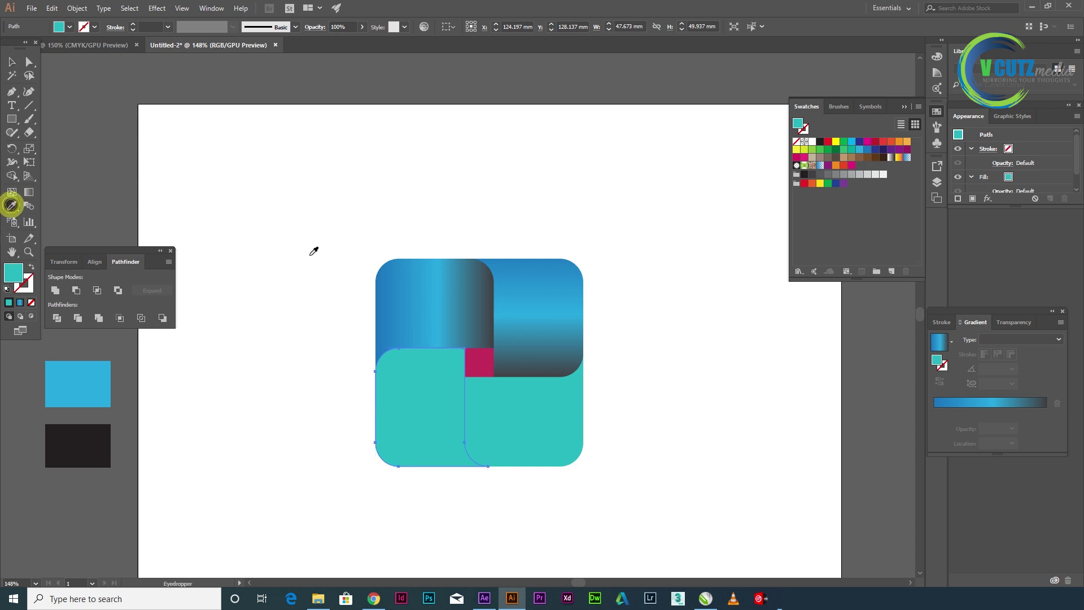
click(490, 306)
click(449, 306)
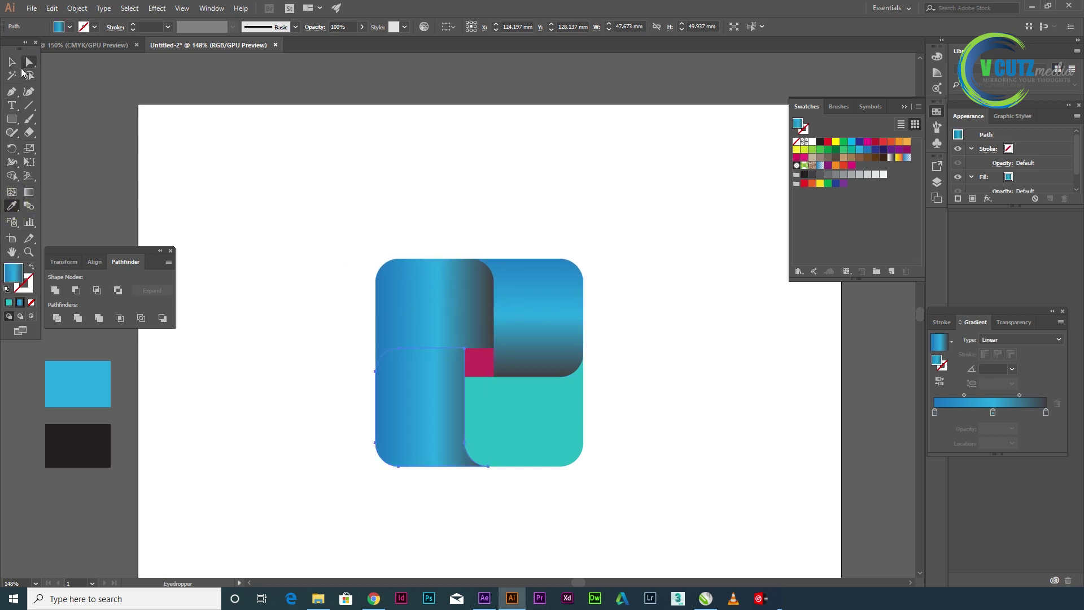
click(11, 62)
Step: Give the lower-right teal shape the blue gradient, reversed to run right-to-left
click(527, 408)
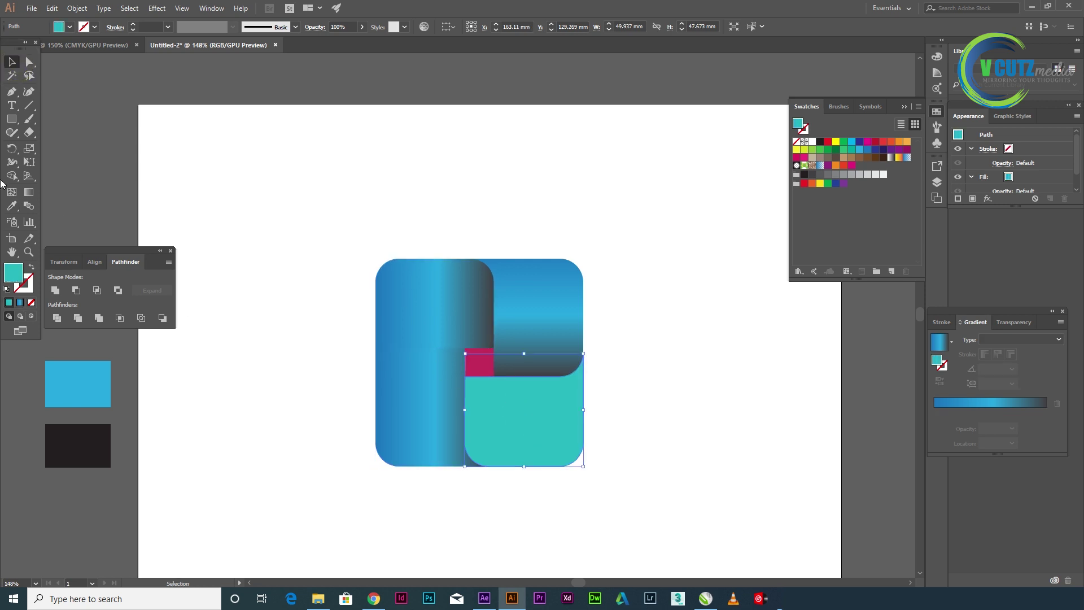
click(11, 207)
click(430, 299)
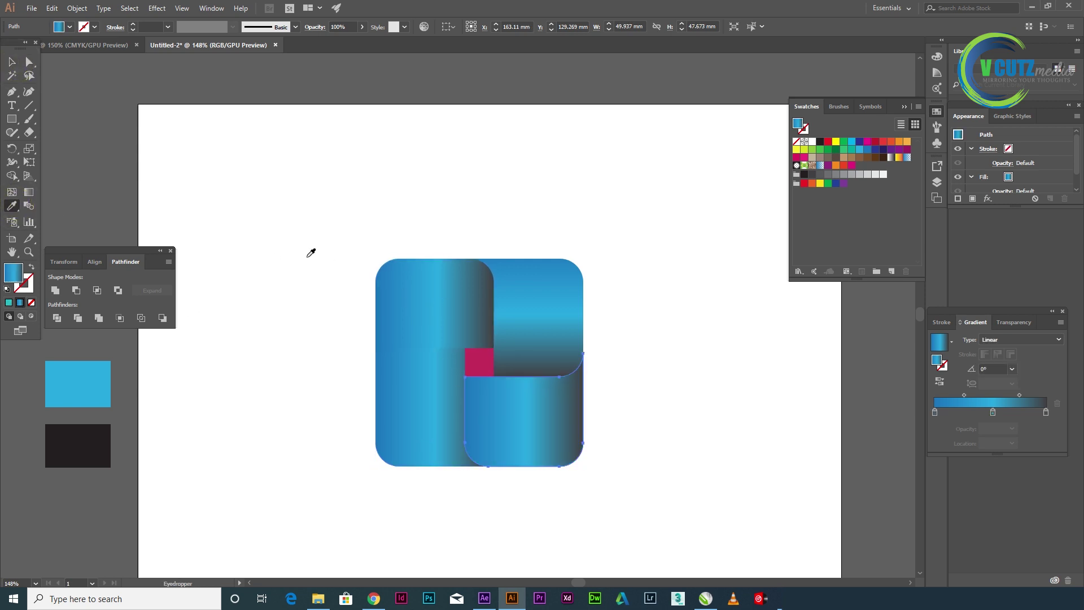
click(29, 192)
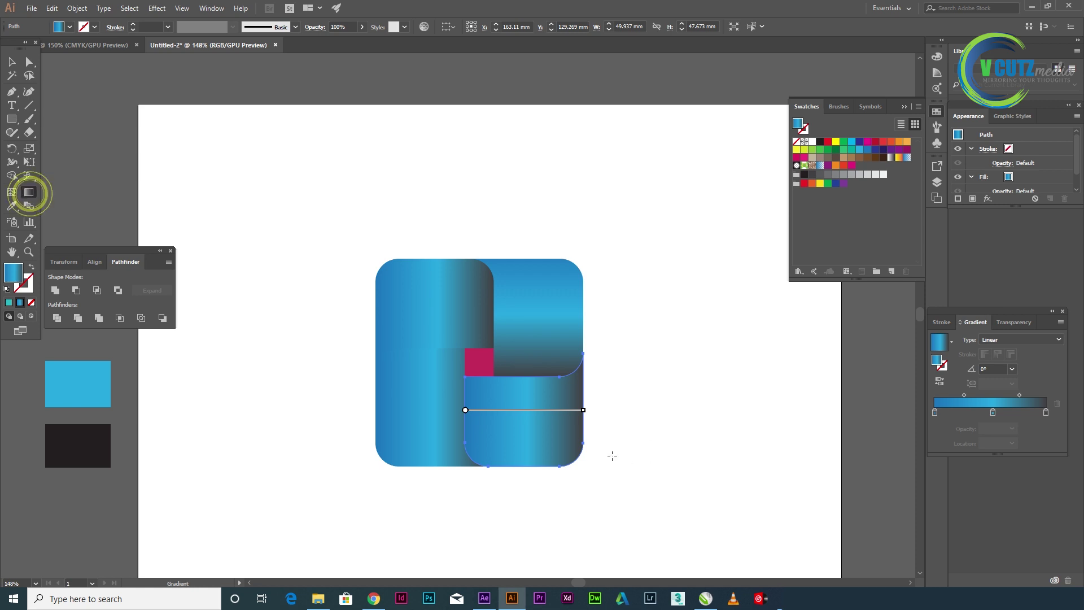
drag(589, 410, 470, 409)
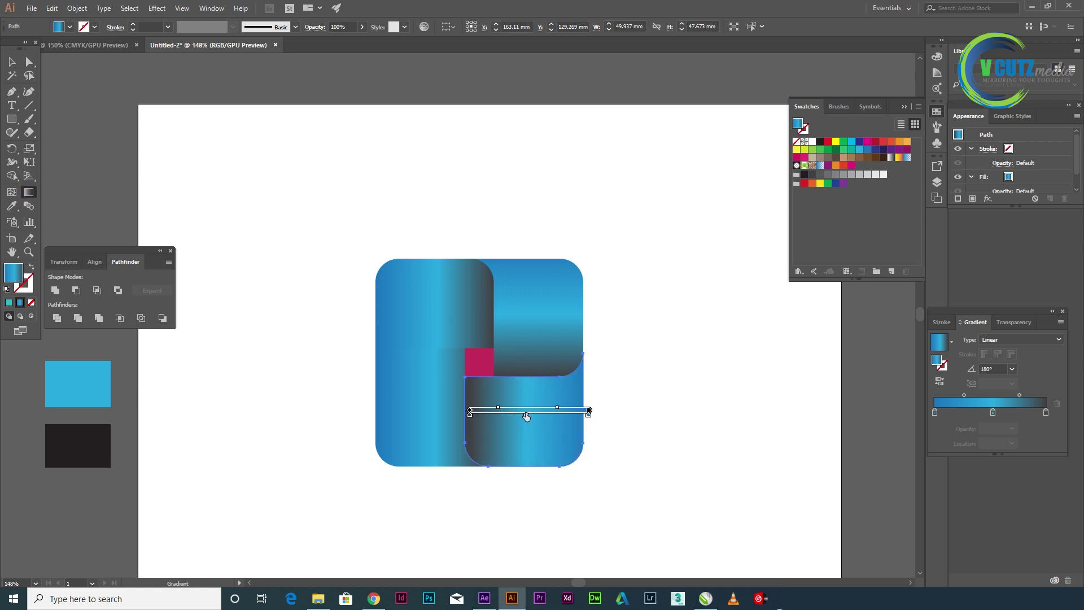
key(v)
click(318, 357)
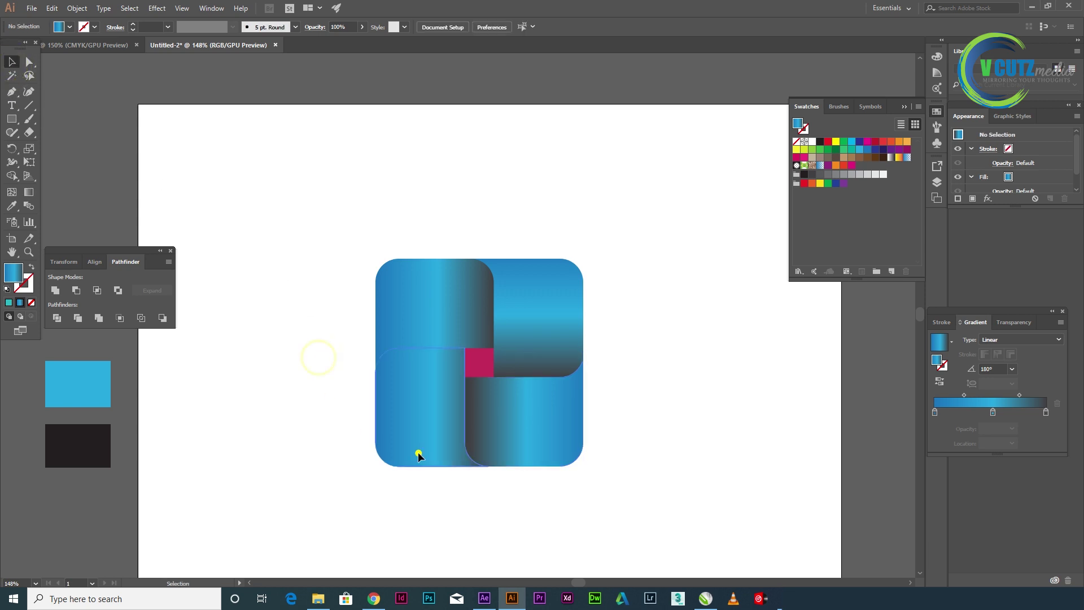
click(418, 455)
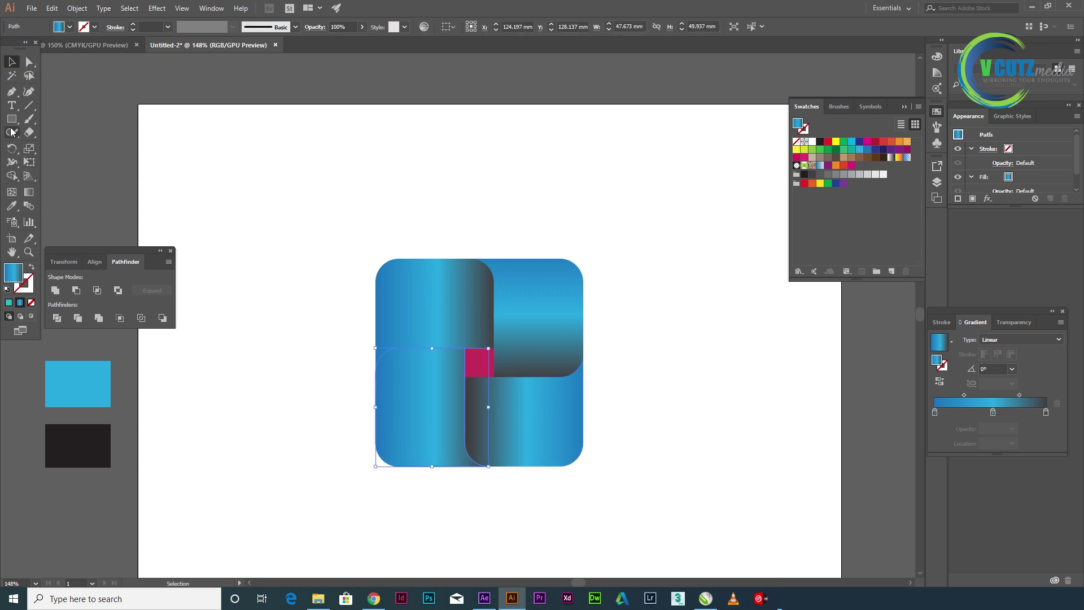
Step: Run the bottom-left shape's gradient vertically, dark grey at top fading to blue below
click(29, 192)
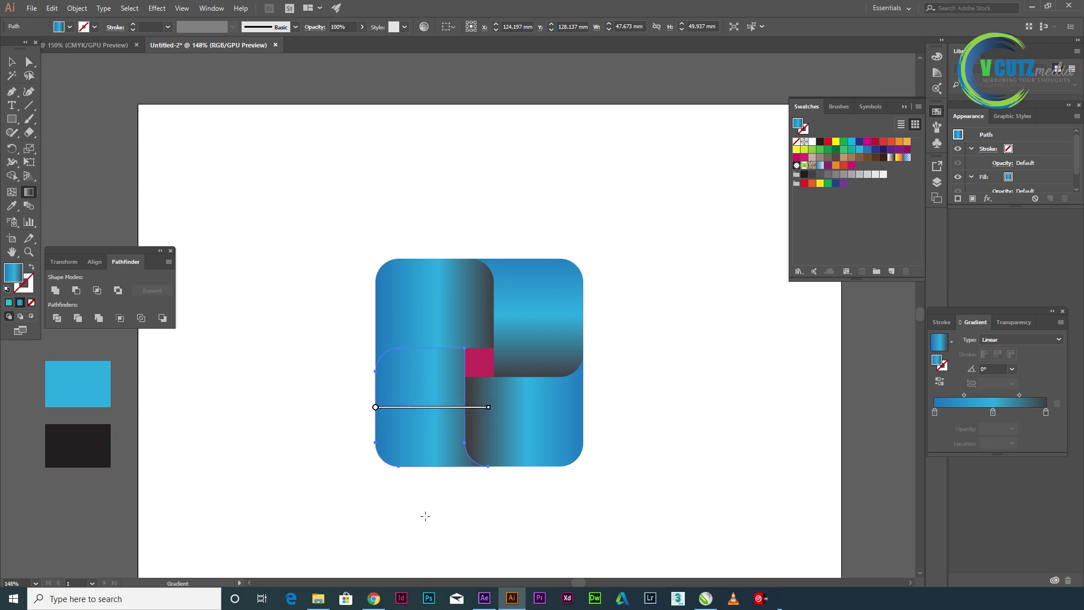
drag(432, 485, 432, 360)
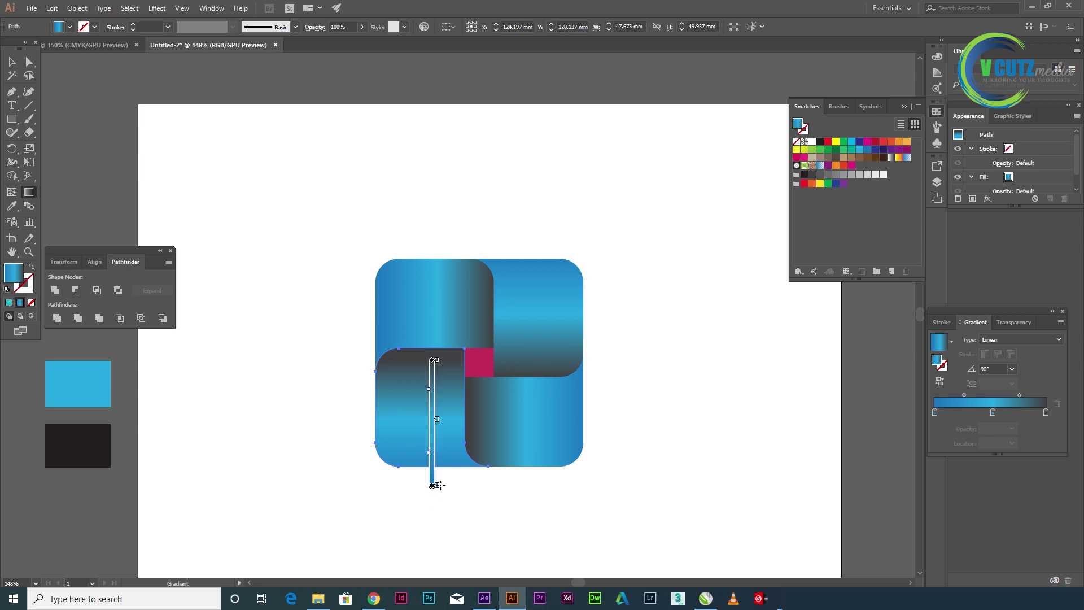
drag(440, 472, 432, 350)
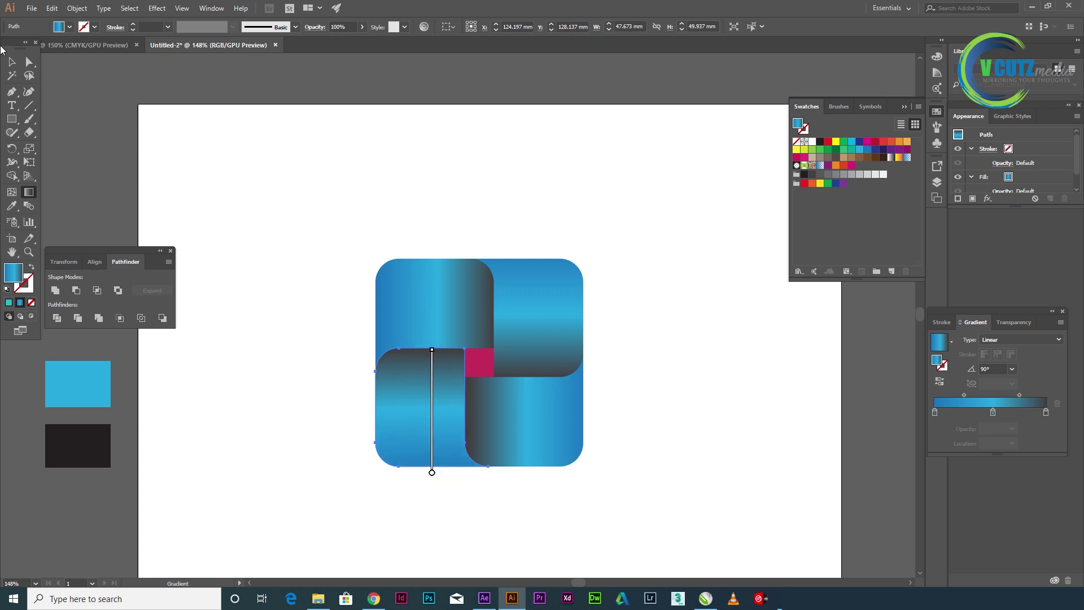
click(12, 62)
click(141, 102)
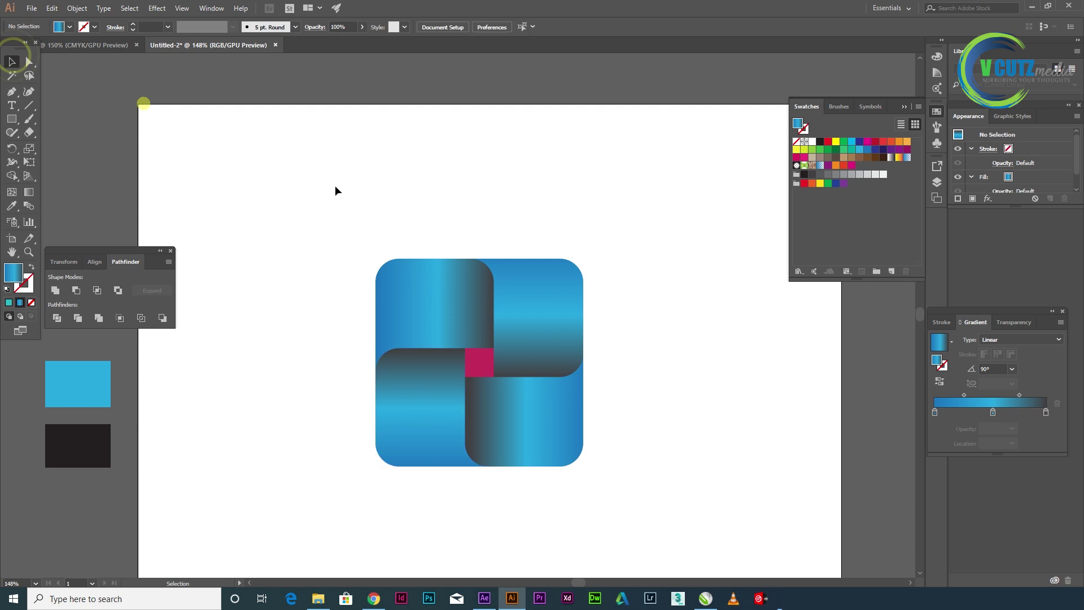
Step: Delete the pink centre square, then select all four gradient blades together
click(478, 361)
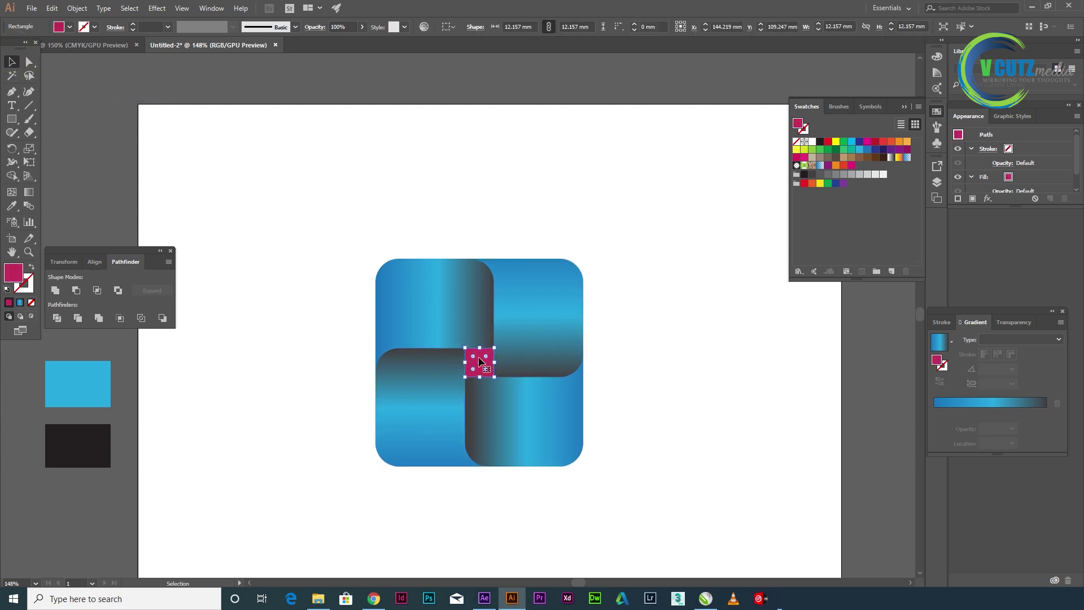
key(Delete)
mouse_move(322, 226)
mouse_down()
mouse_move(632, 560)
mouse_move(646, 521)
mouse_up()
key(ctrl+t)
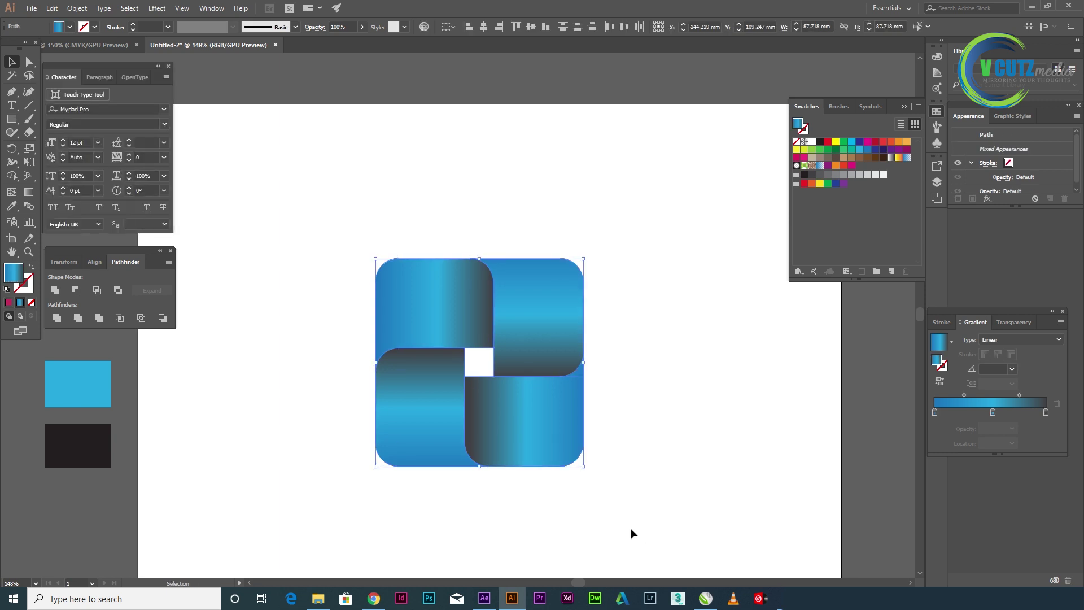
click(168, 66)
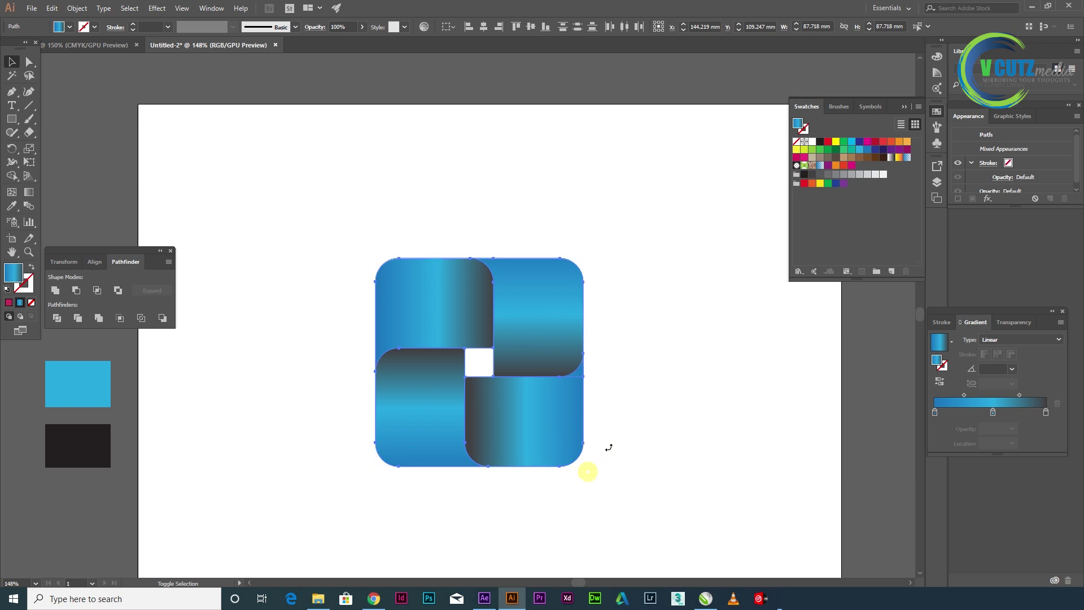
Step: Rotate the four-piece logo 45° into a diamond and shift it slightly right
drag(587, 471, 628, 393)
click(736, 434)
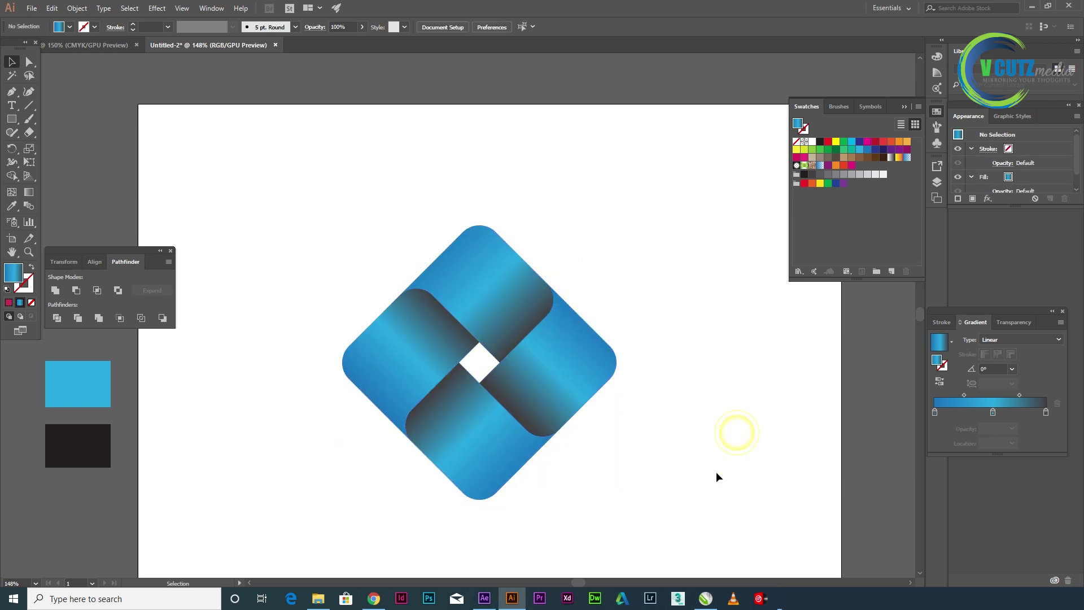
scroll(457, 331, down, 2)
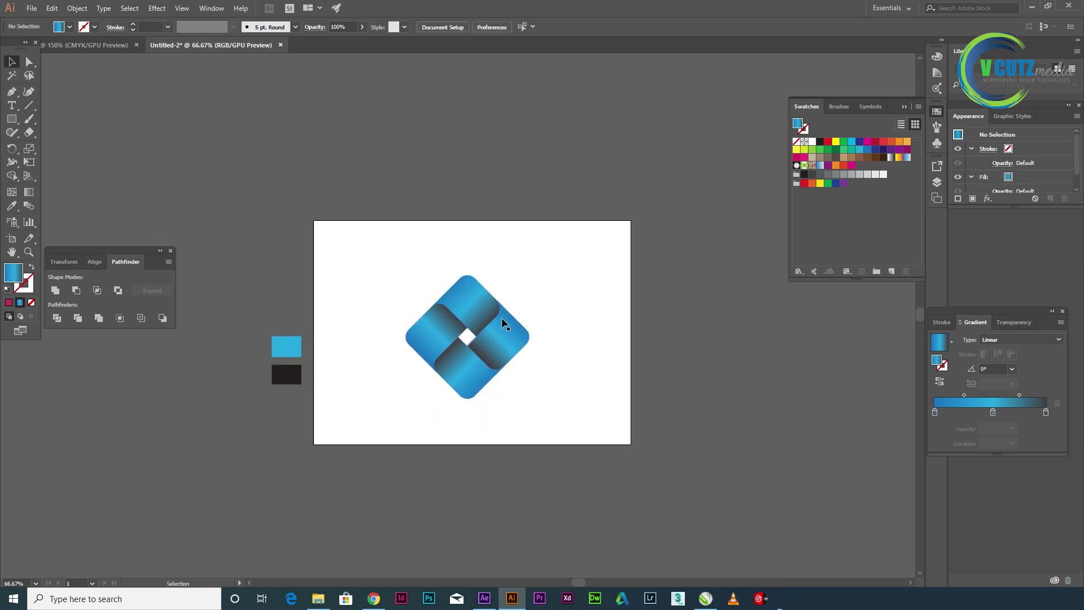
drag(389, 271, 537, 411)
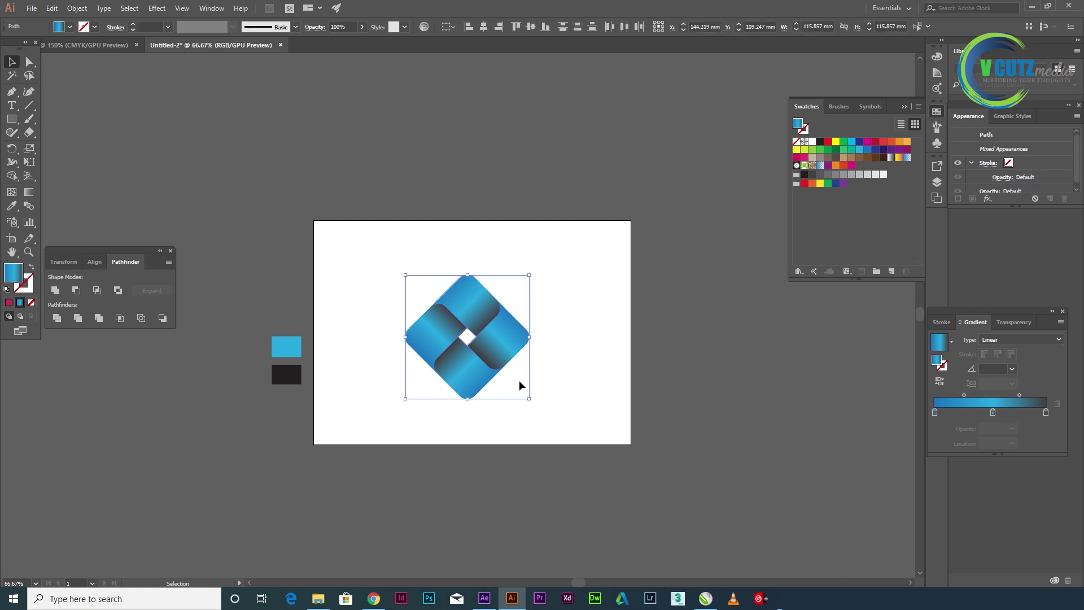
drag(498, 353, 503, 353)
click(561, 343)
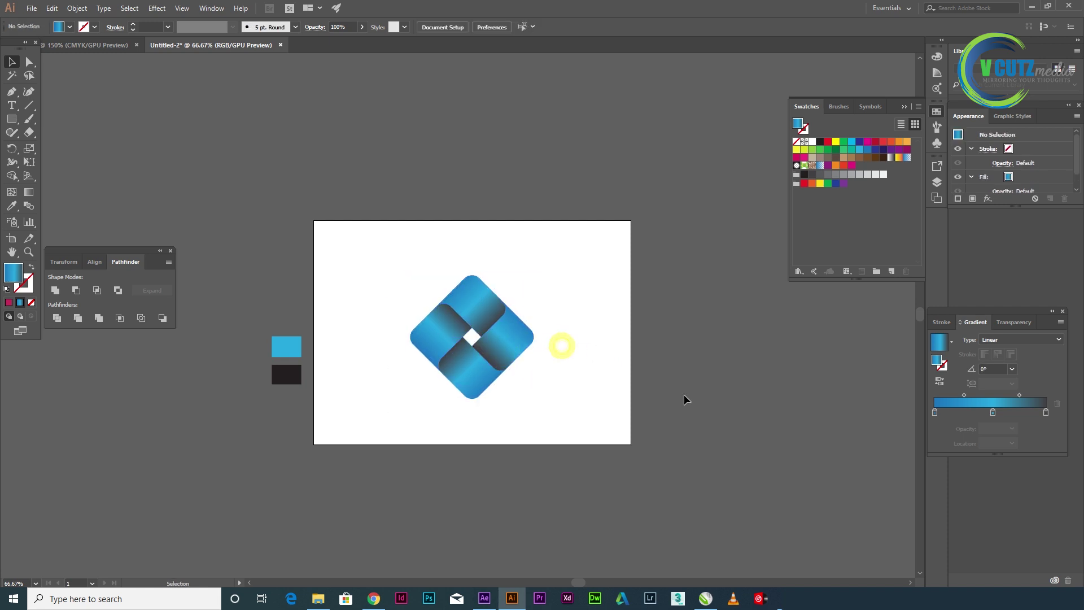
Step: Draw an artboard-sized rectangle with a radial white-to-grey gradient fill
click(12, 118)
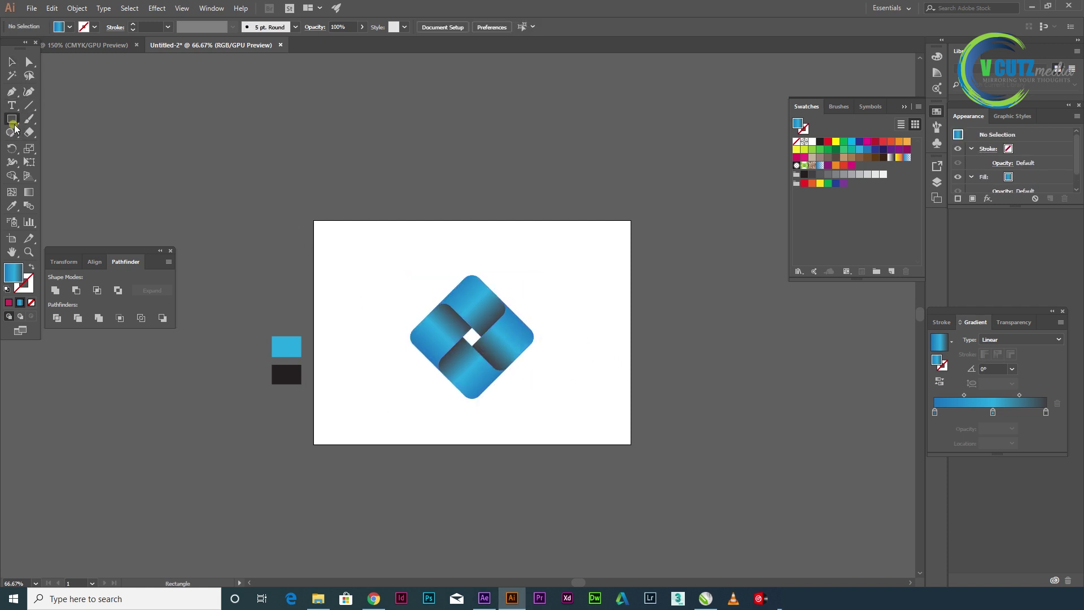
drag(316, 220, 631, 444)
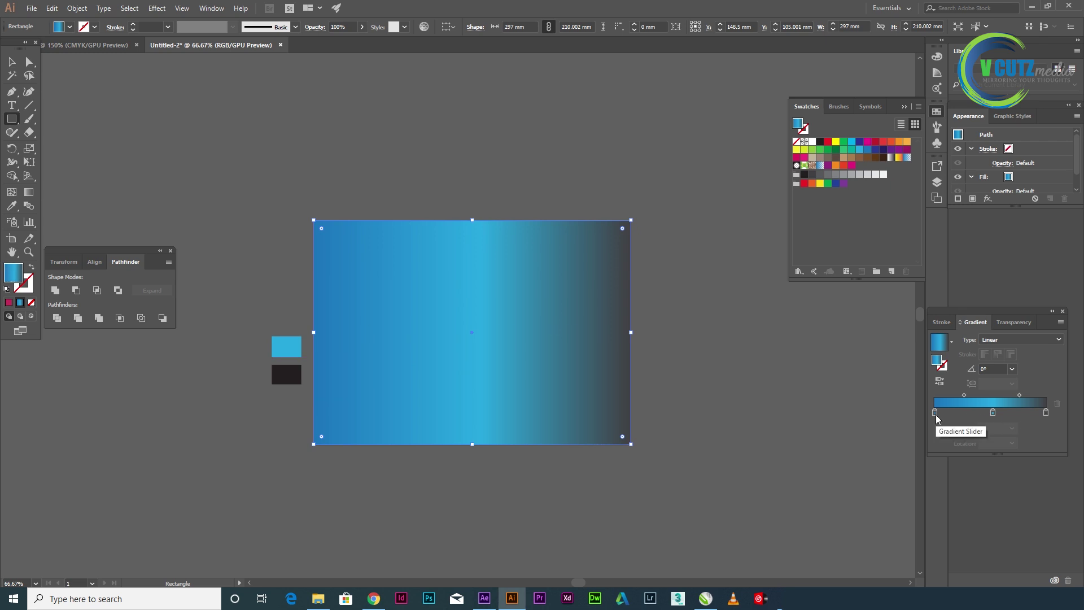
drag(992, 413, 989, 446)
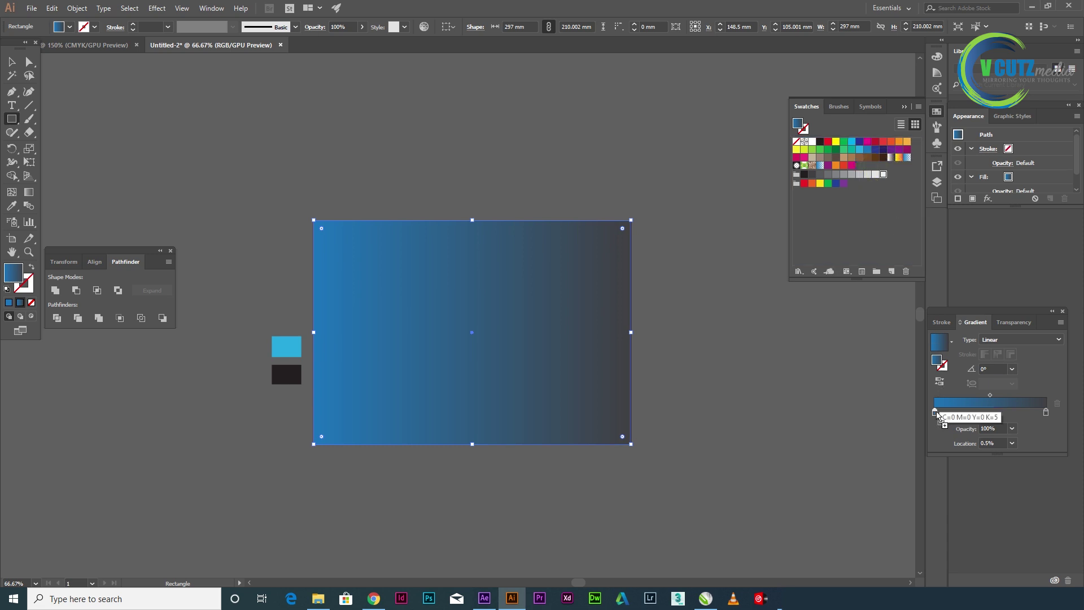
drag(883, 175, 934, 413)
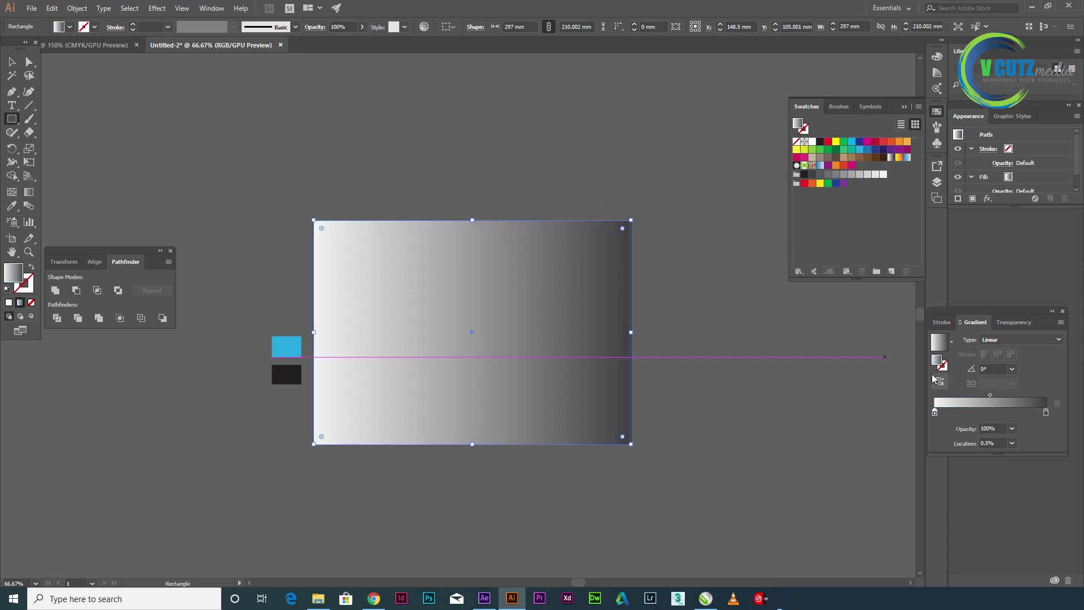
click(1020, 341)
click(1000, 360)
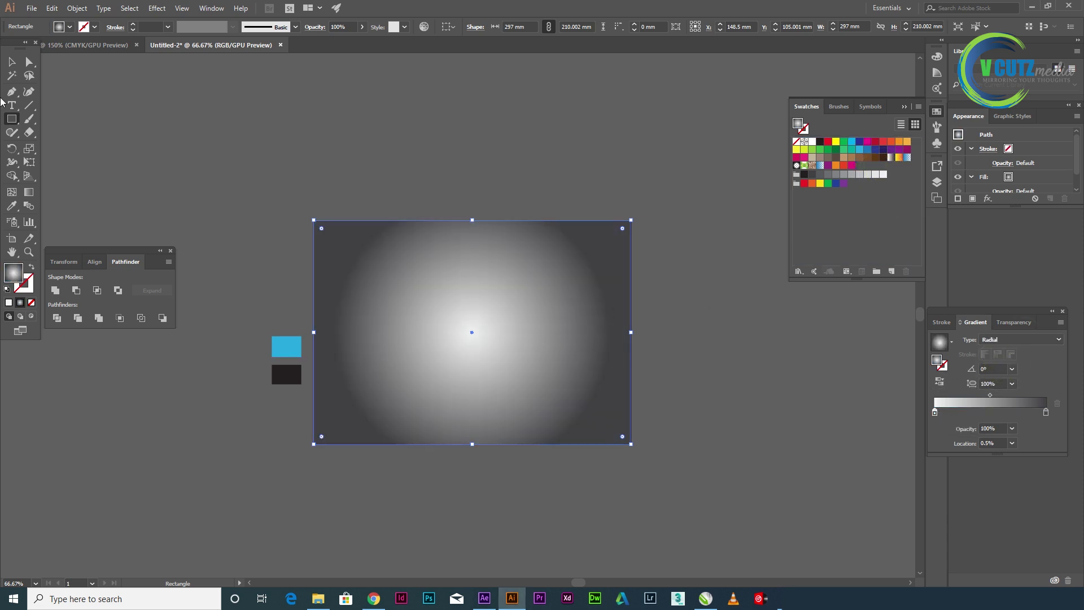
Step: Send the gradient rectangle backward behind the diamond logo
click(12, 62)
click(708, 284)
click(622, 291)
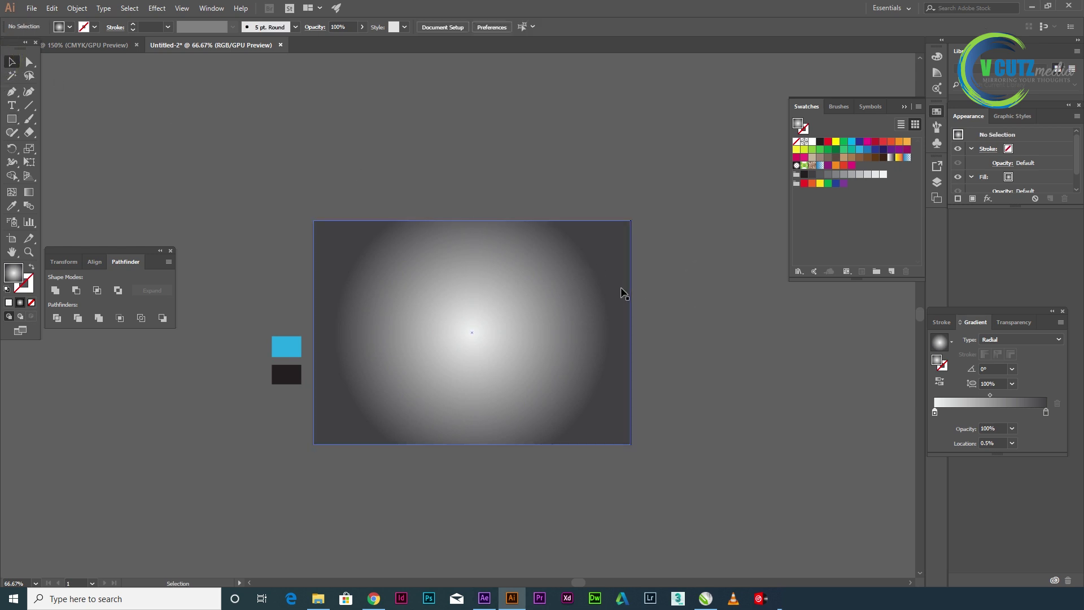
right_click(623, 291)
mouse_move(655, 464)
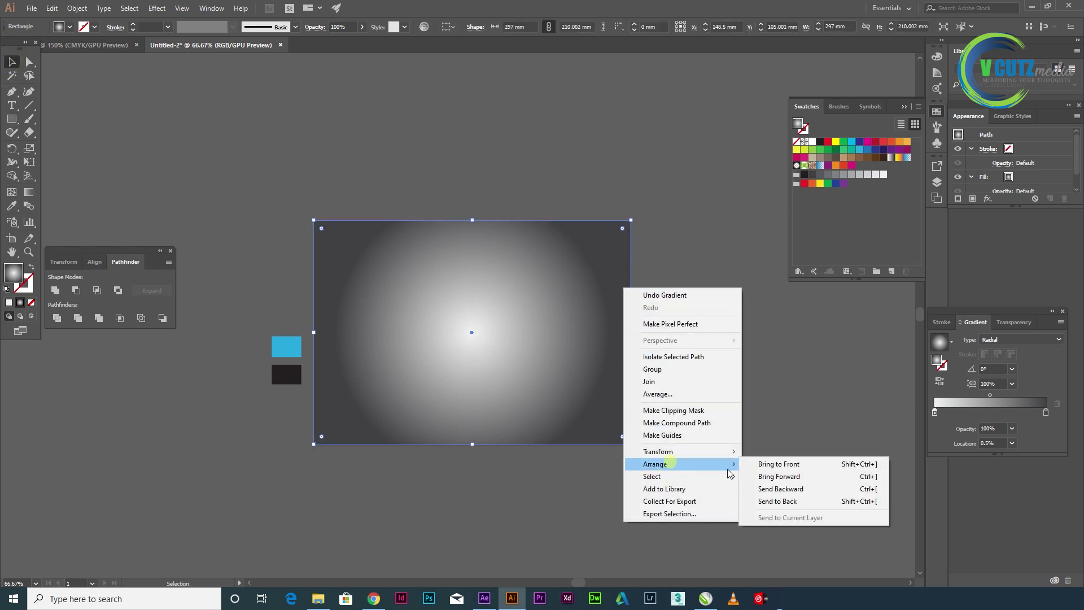
click(807, 500)
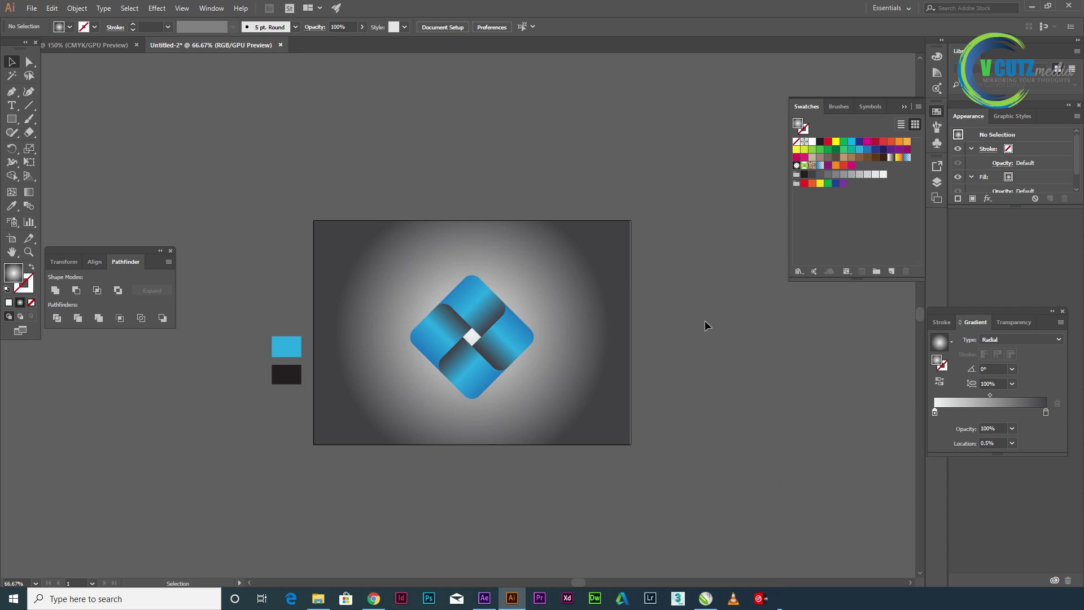
Step: Drag the background's radial gradient end point outward so the white glow spreads wider
click(760, 319)
click(341, 370)
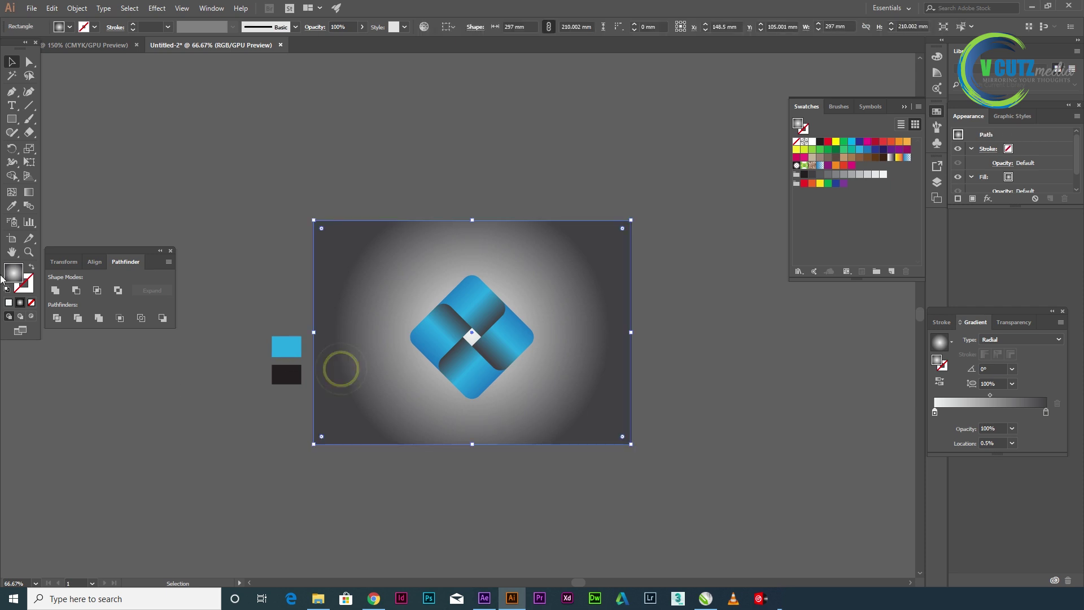
click(28, 194)
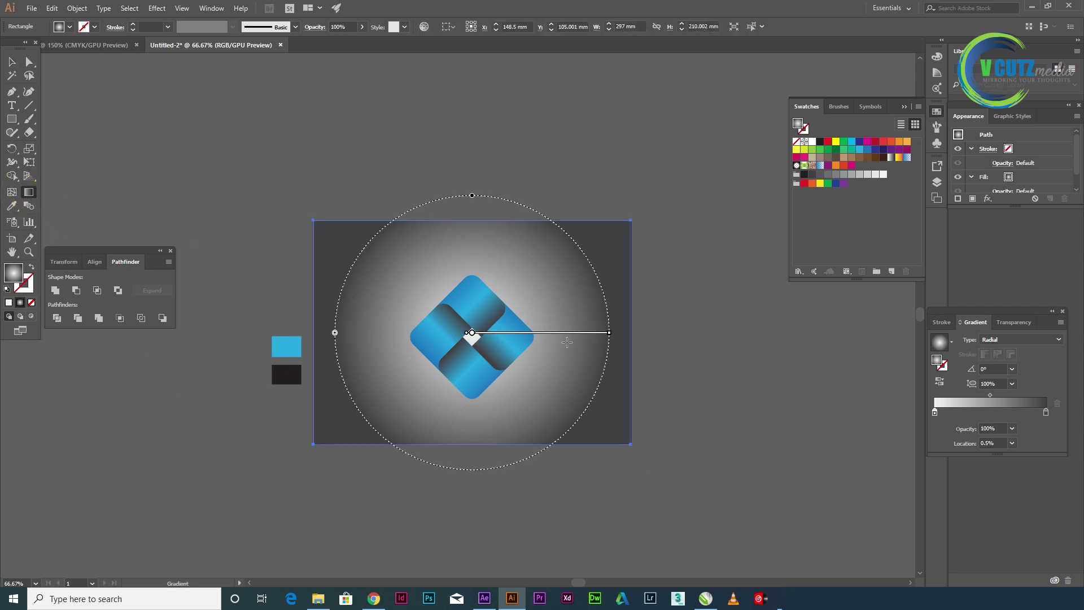
drag(609, 333, 682, 333)
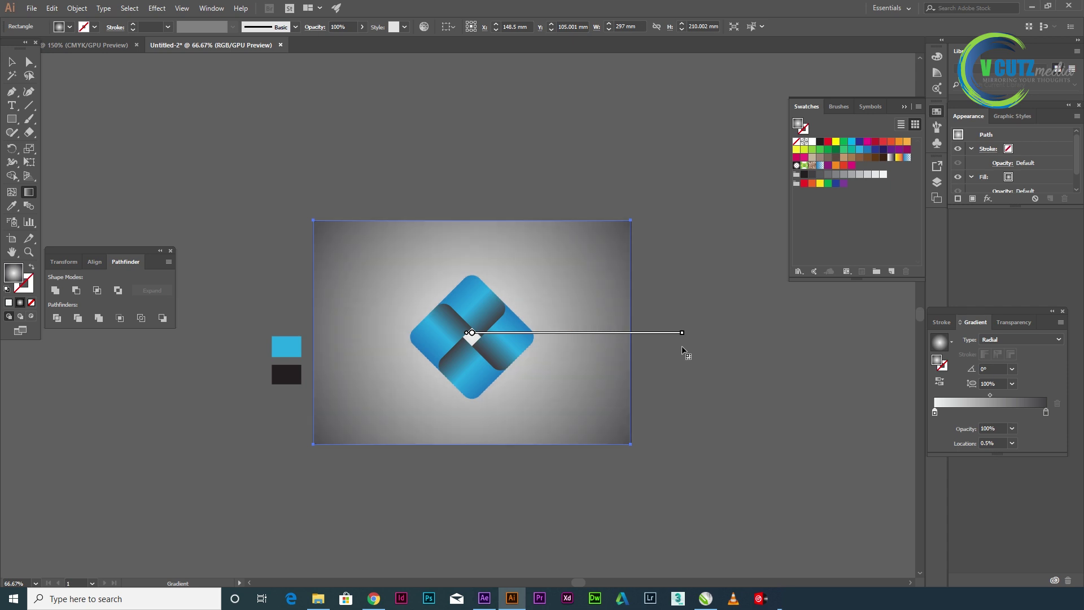
click(11, 62)
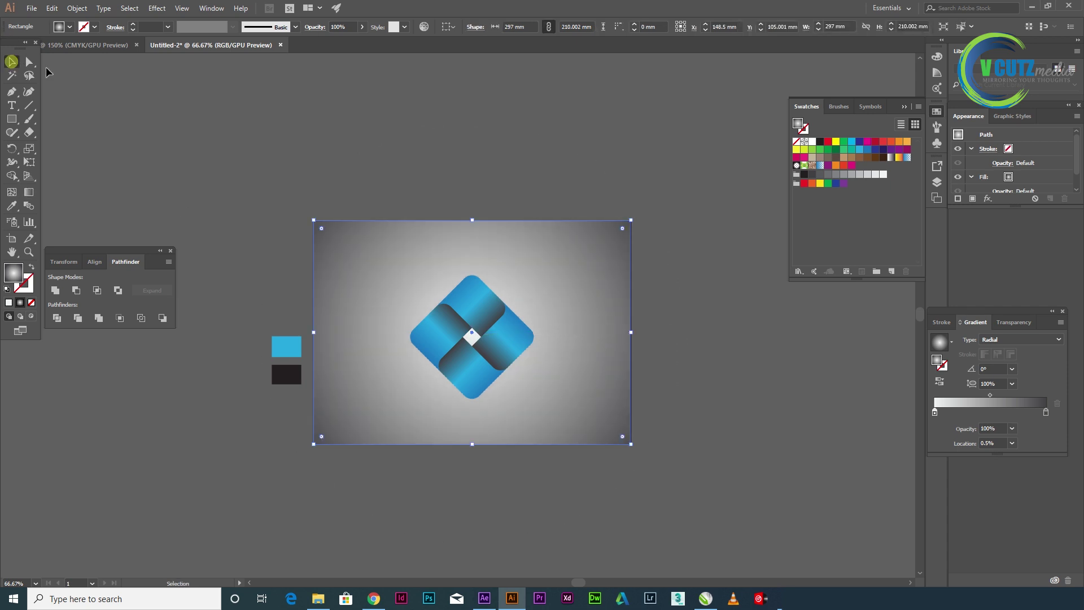
click(640, 269)
click(502, 338)
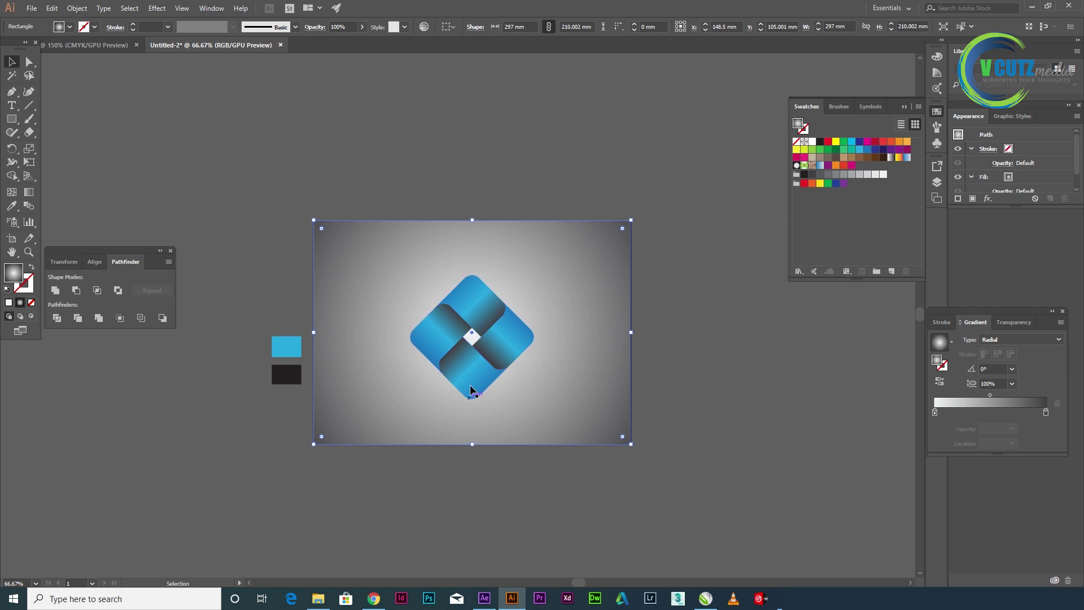
click(11, 130)
Step: Draw a flat ellipse below the logo and fill it with dark grey
click(11, 119)
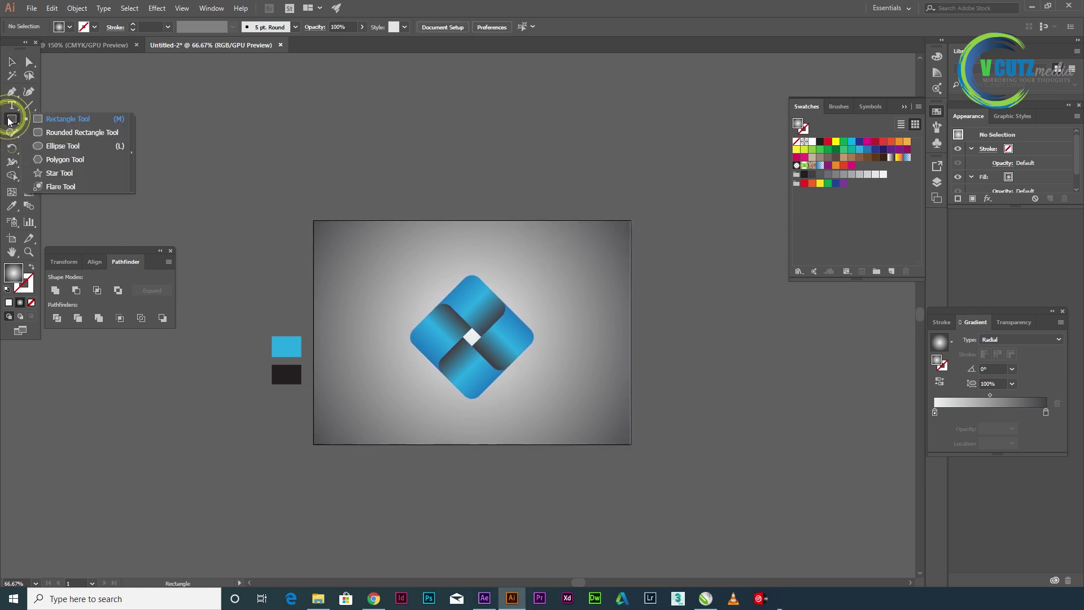
click(50, 146)
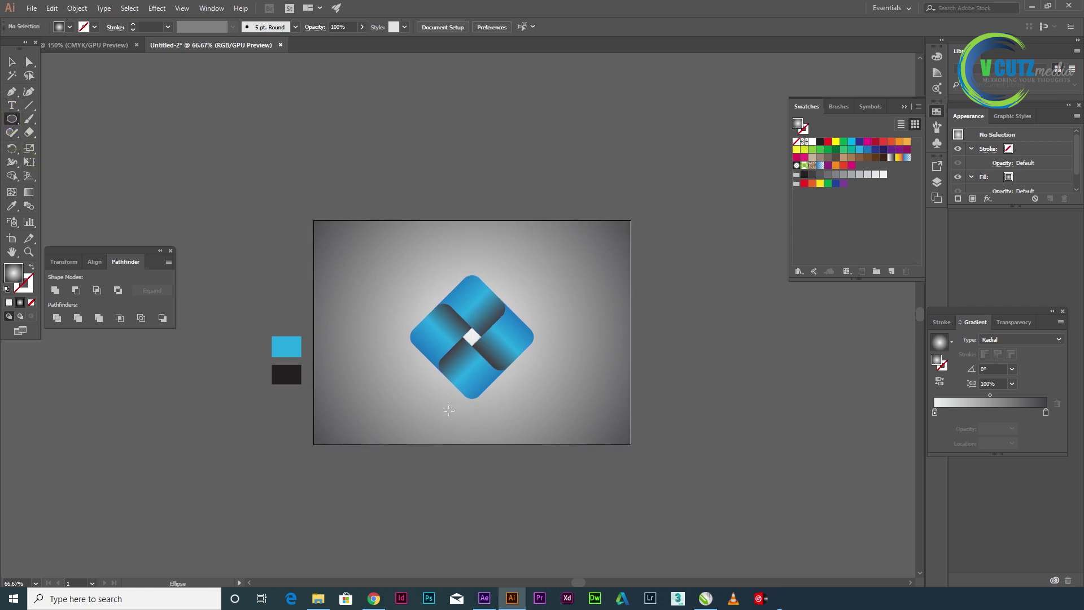
drag(437, 408, 504, 418)
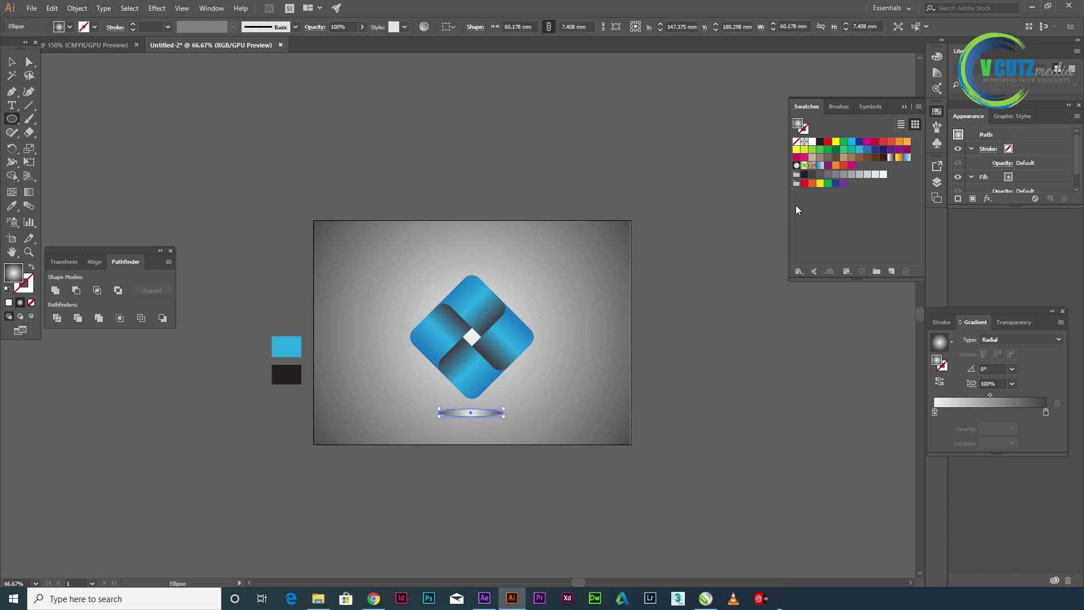
click(819, 174)
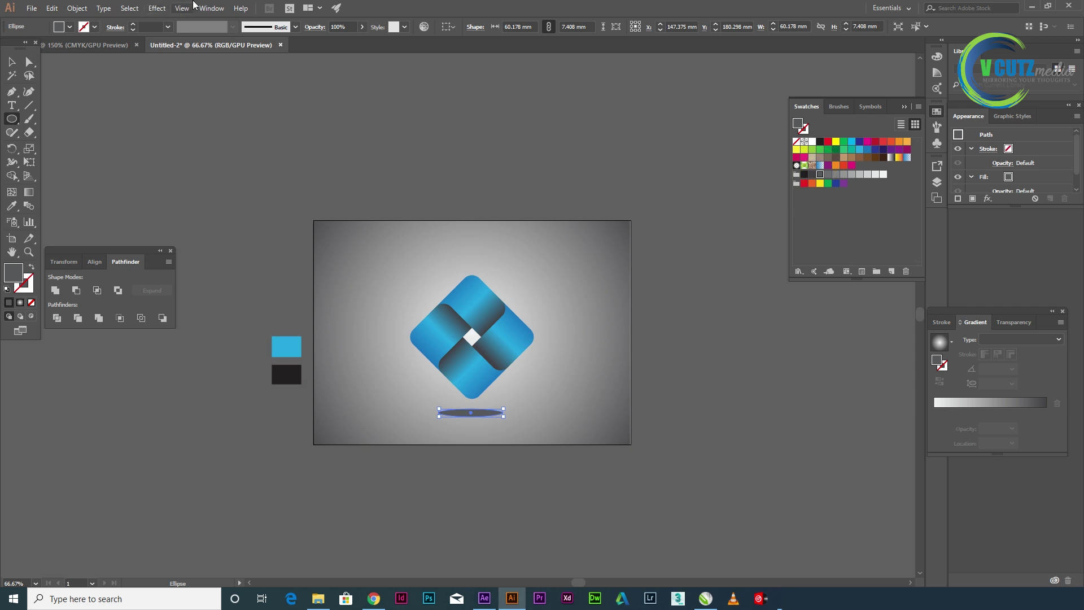
click(156, 9)
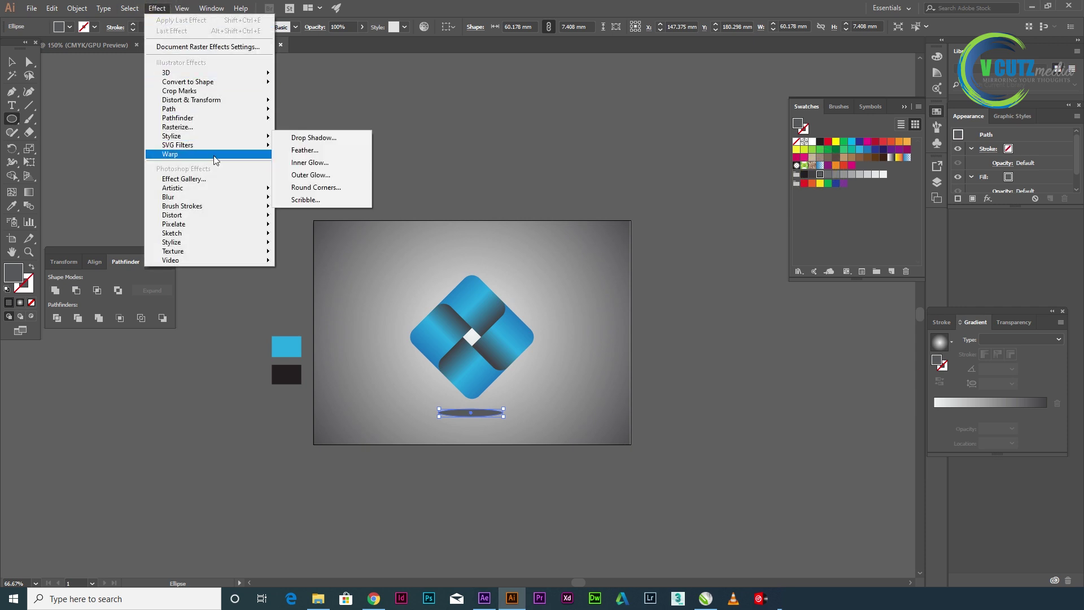
mouse_move(168, 196)
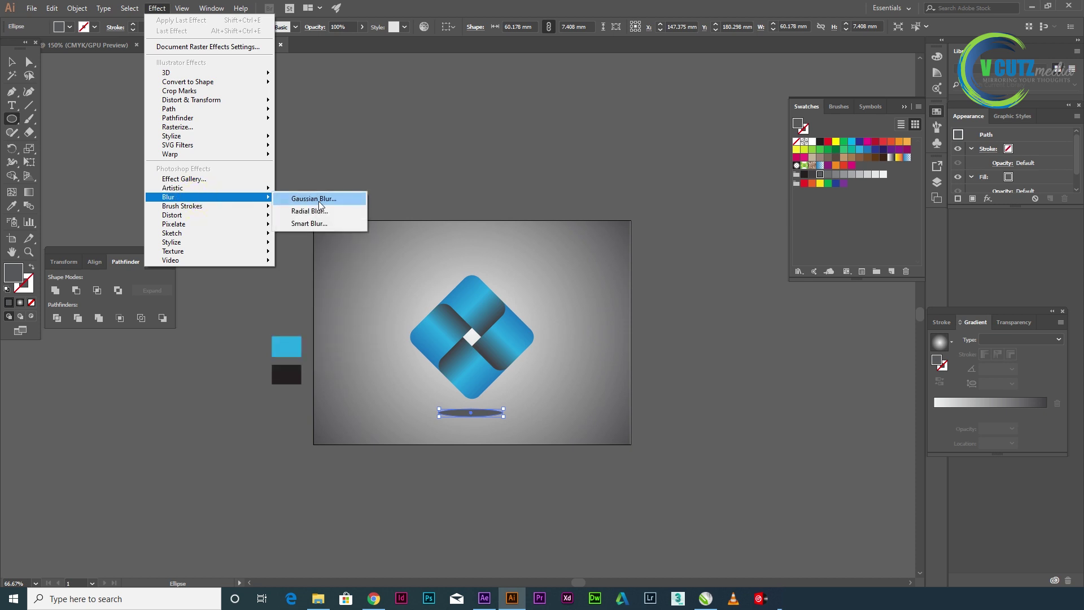
Step: Apply a Gaussian Blur with a 47-pixel radius to the ellipse
click(311, 198)
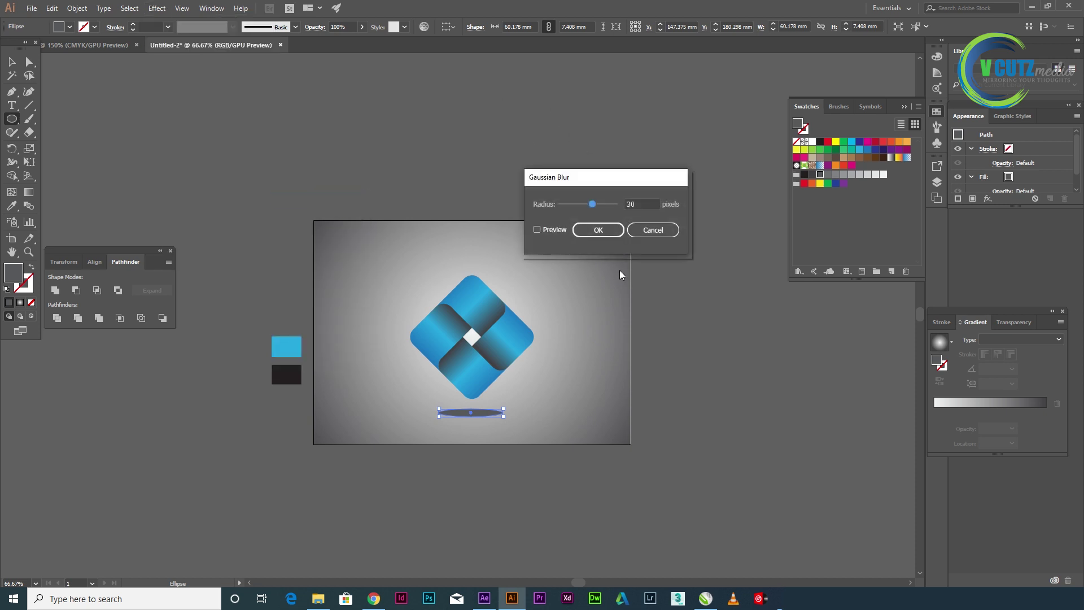
click(546, 231)
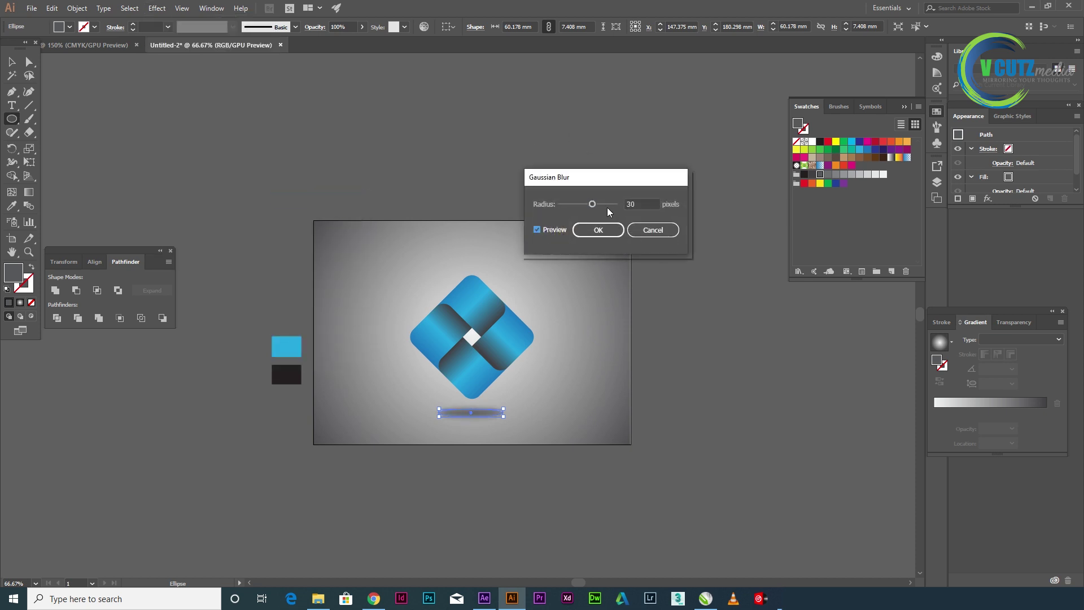
drag(592, 204, 597, 204)
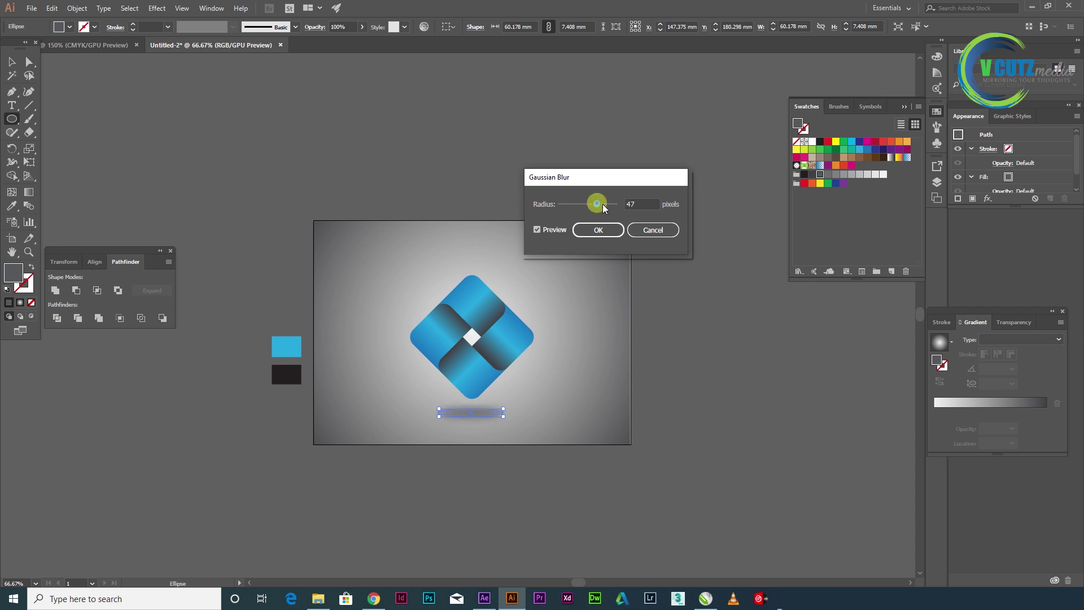
click(586, 231)
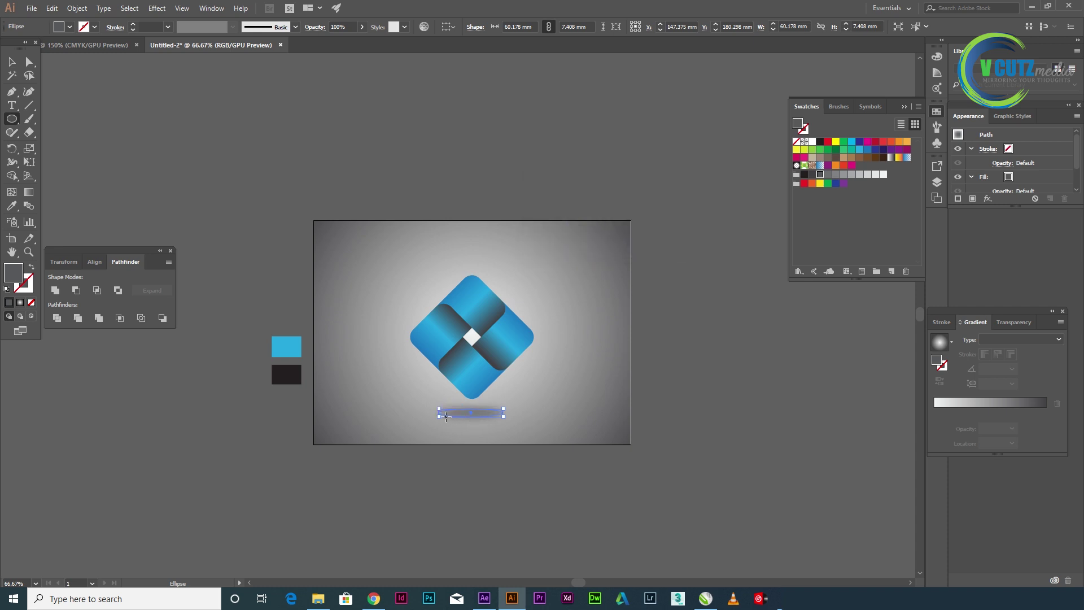
key(ctrl+plus)
key(ctrl+plus)
Step: Stretch the blurred shadow ellipse wider on both the left and right sides
drag(463, 375, 474, 352)
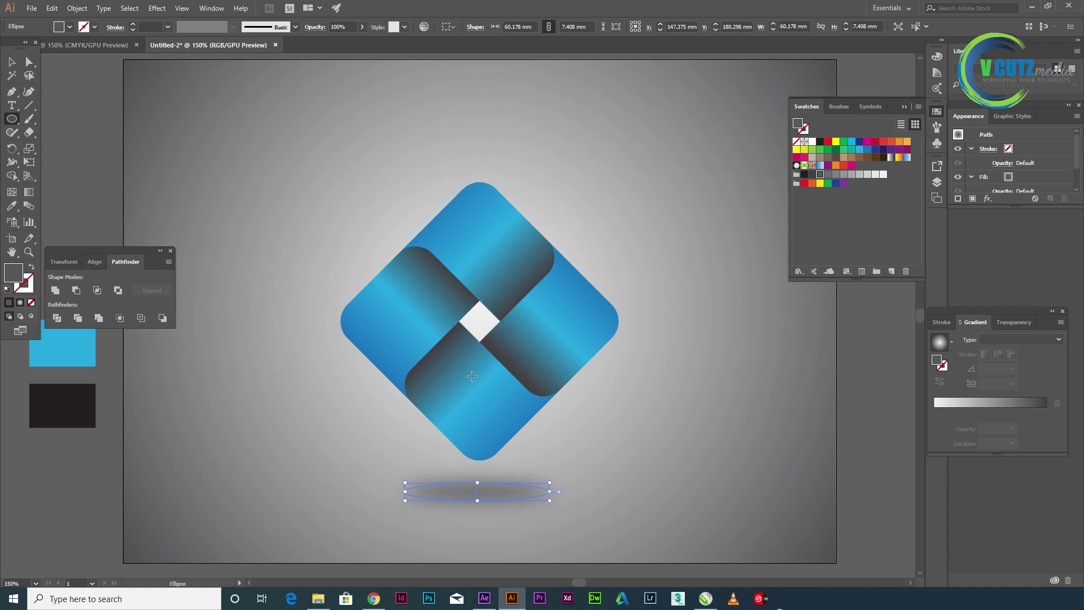
key(ctrl+equal)
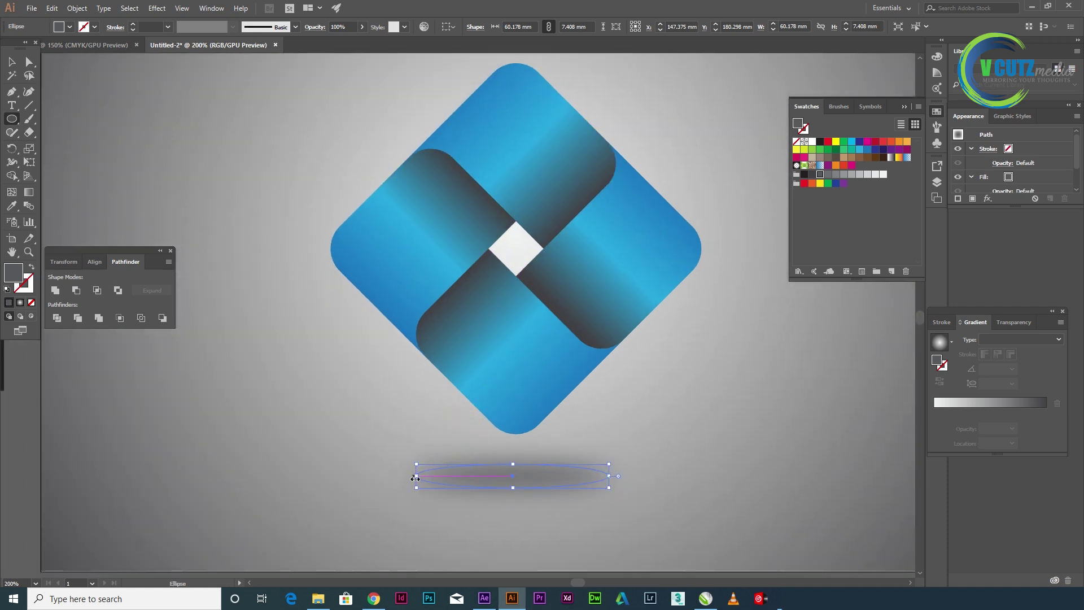
drag(416, 475, 358, 475)
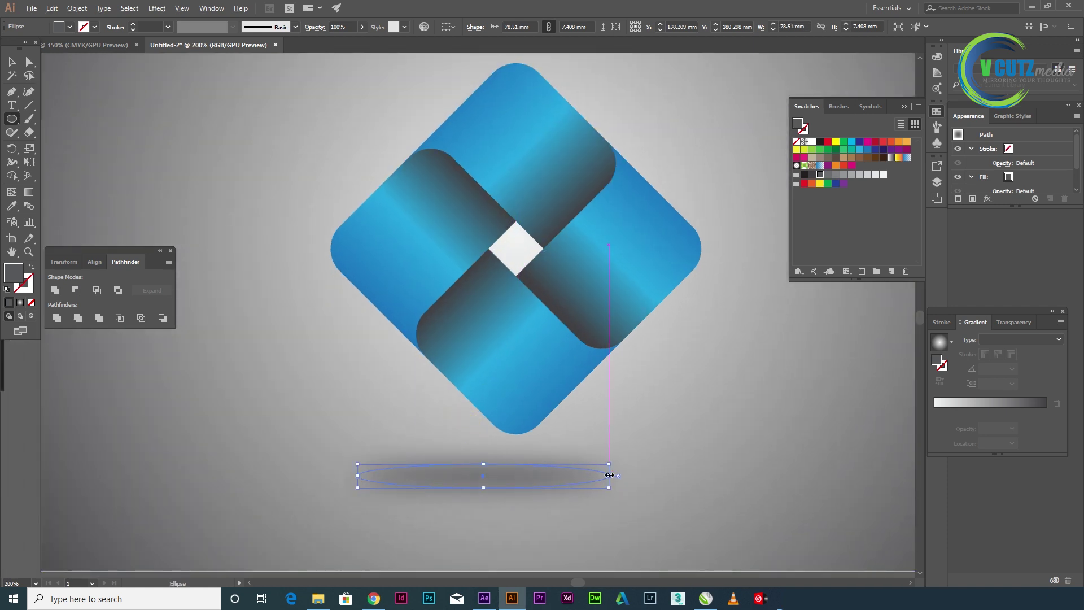
drag(609, 475, 645, 475)
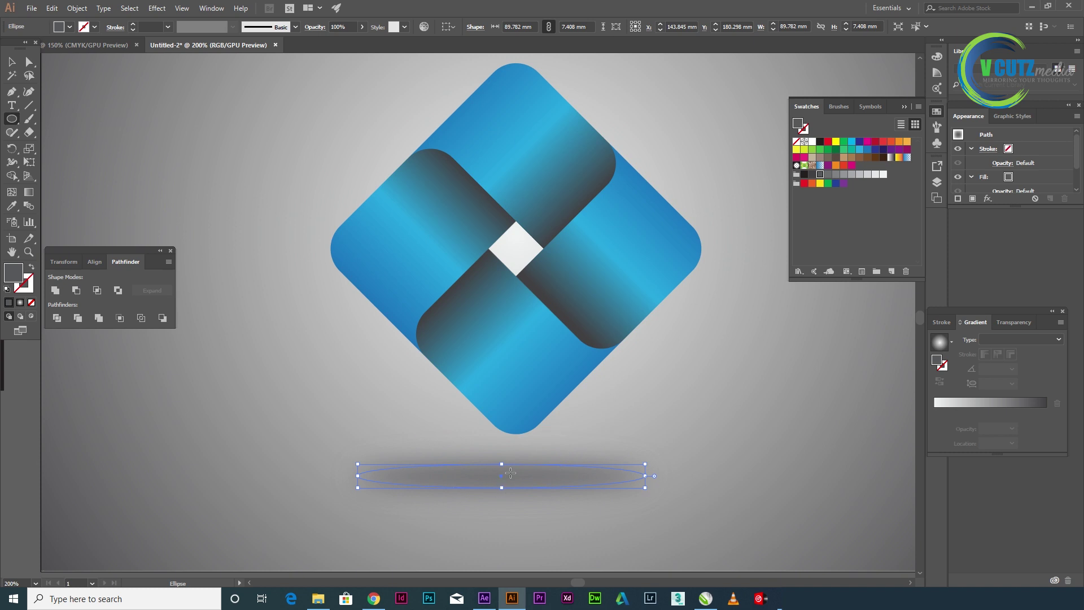
Step: Move the shadow slightly down and right so it's centred beneath the logo
key(v)
drag(508, 476, 505, 490)
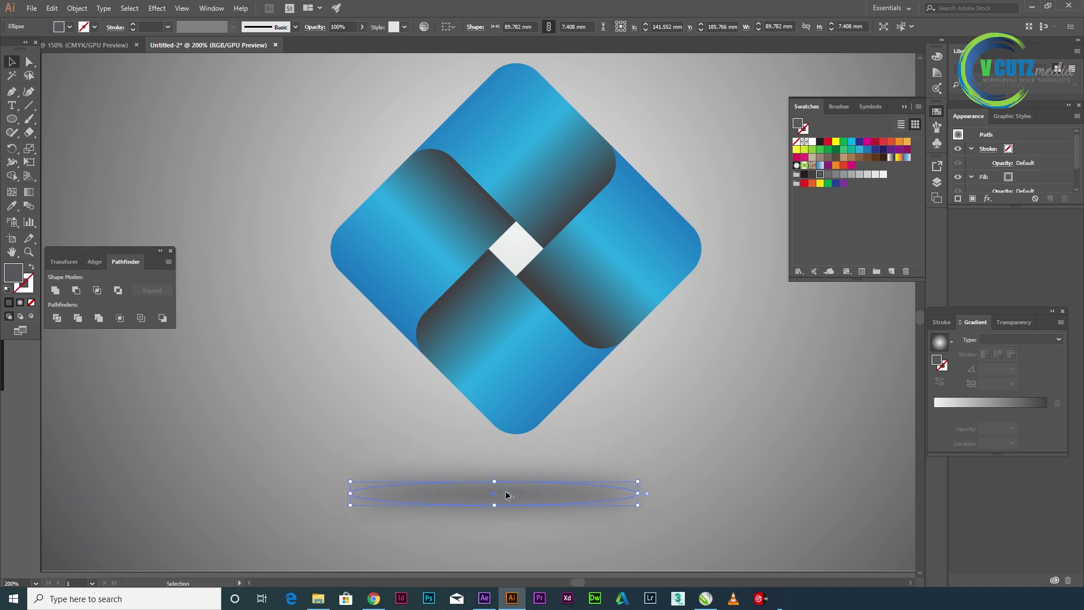
key(ctrl+1)
click(532, 561)
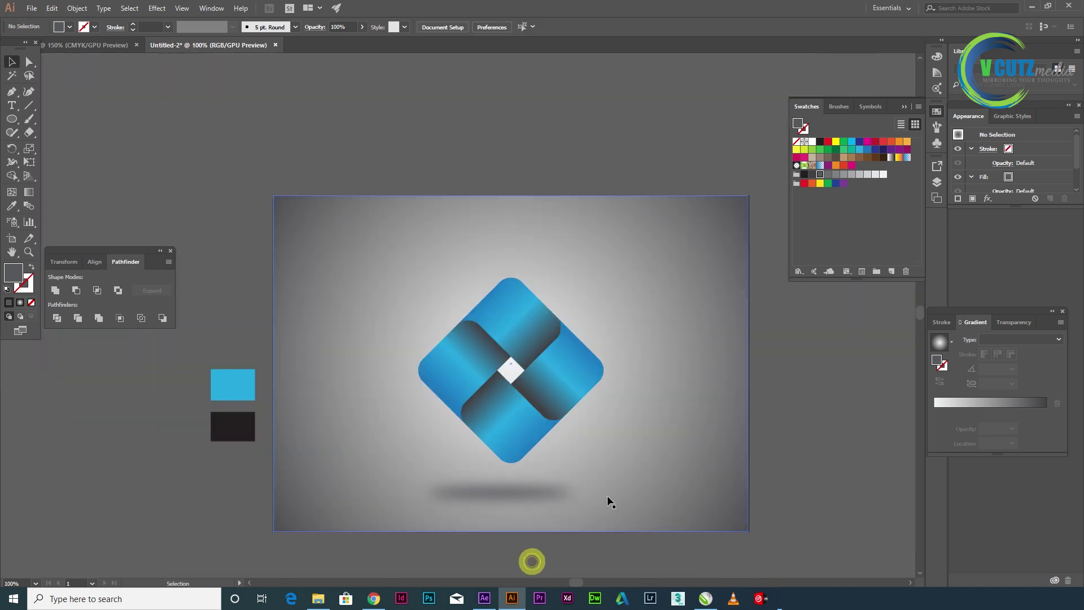
click(517, 496)
drag(503, 493, 513, 491)
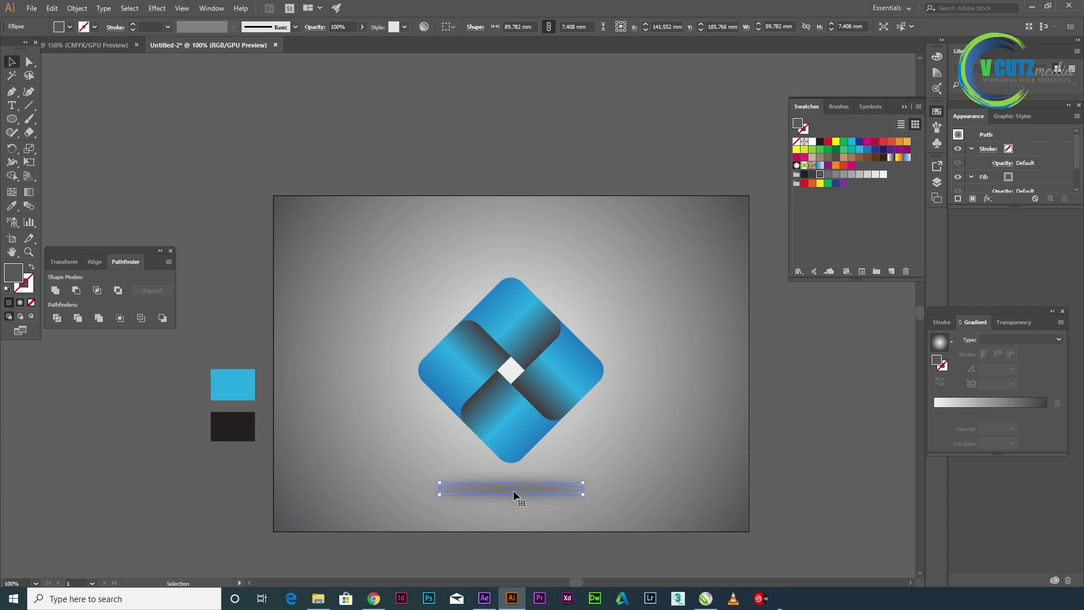
click(519, 551)
drag(523, 541, 529, 511)
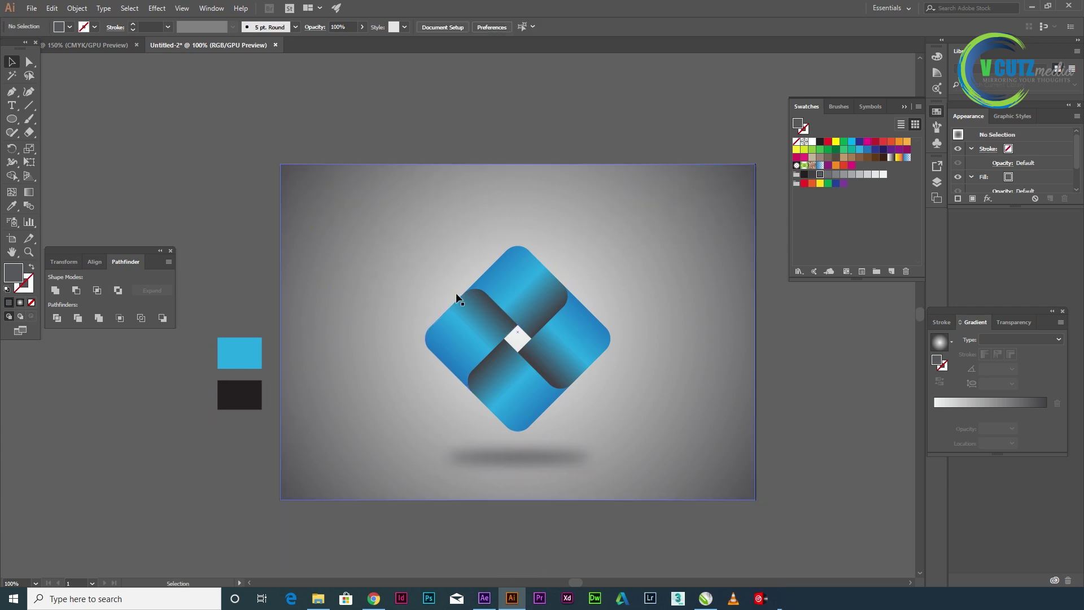
Step: Lock the grey gradient background rectangle, then select the four pinwheel paths and the shadow ellipse
click(386, 231)
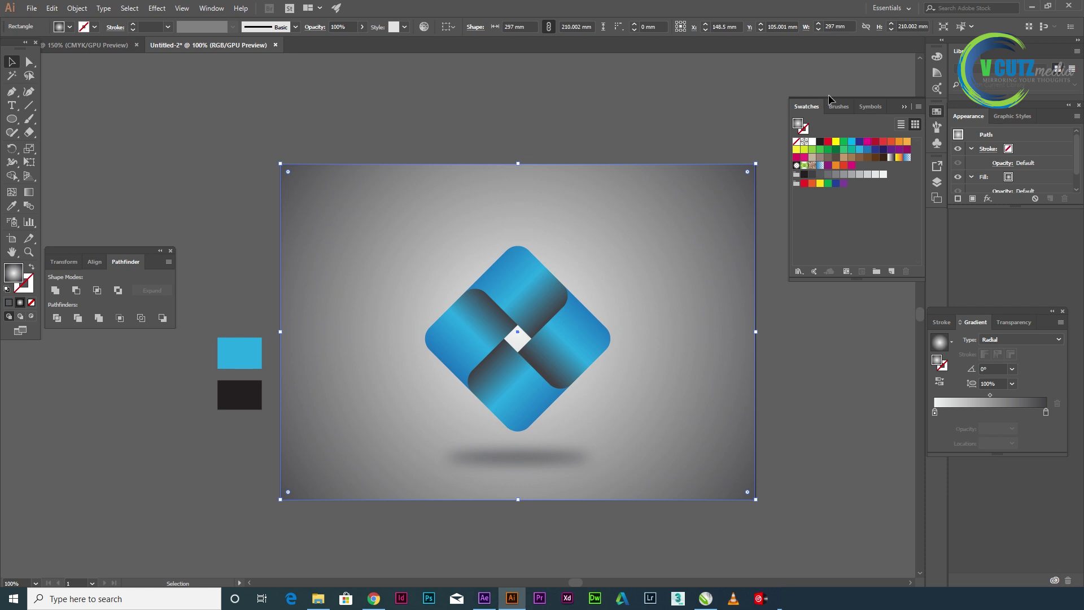
click(936, 182)
key(ctrl+2)
key(ctrl+alt+a)
key(t)
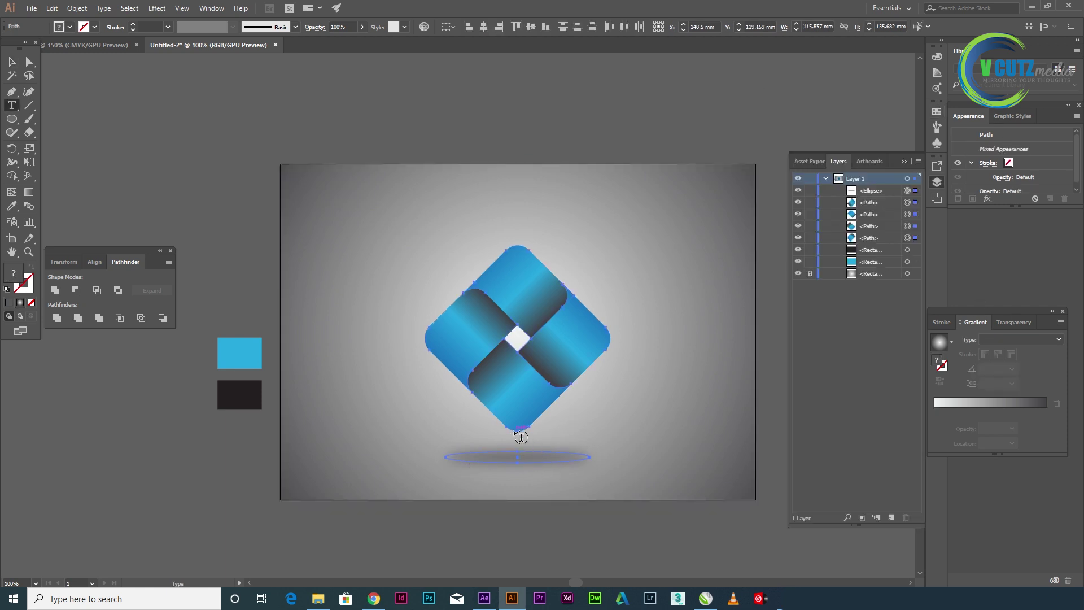
scroll(512, 426, up, 1)
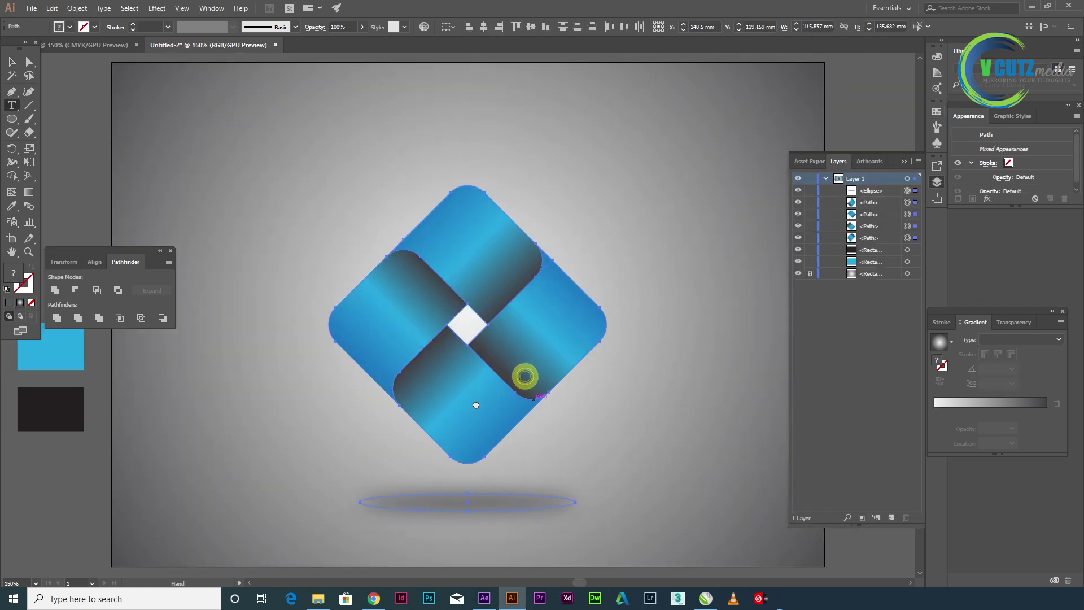